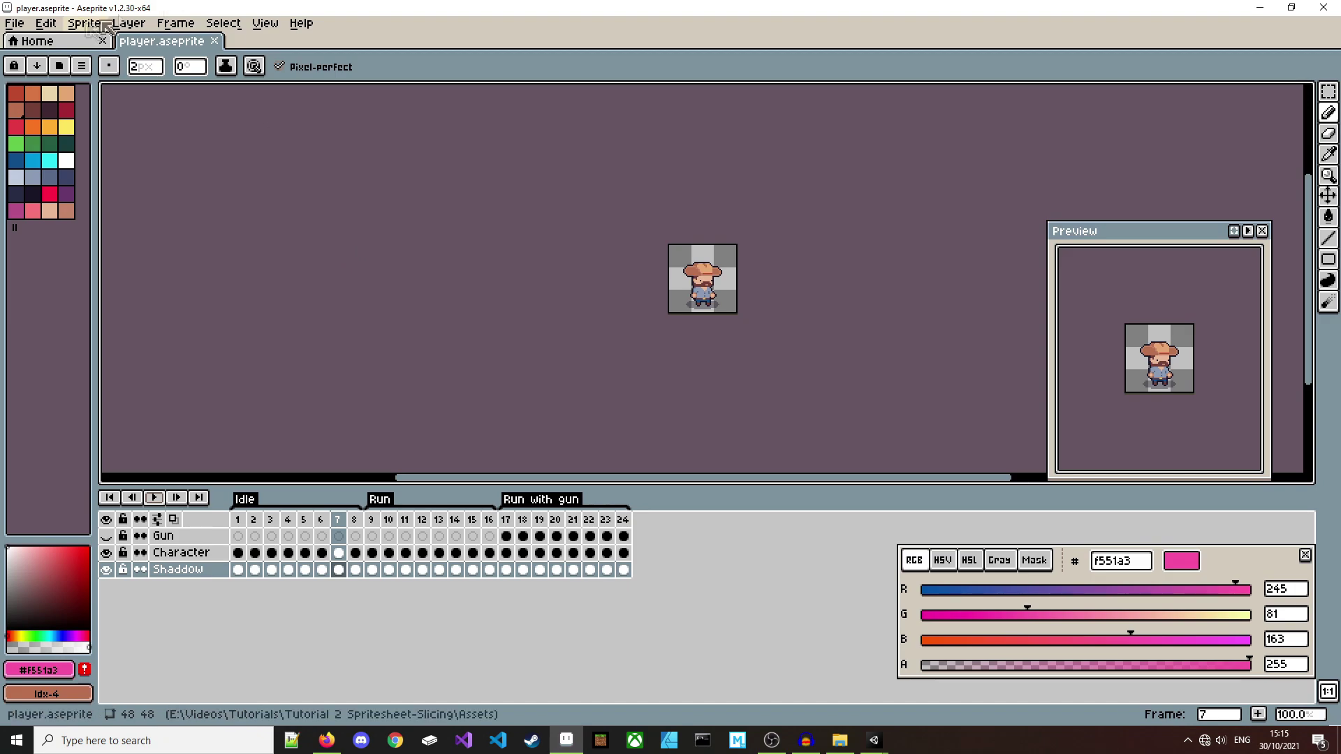
# - Open Aseprite's File menu to reach Export Sprite Sheet for player.aseprite
pyautogui.click(14, 23)
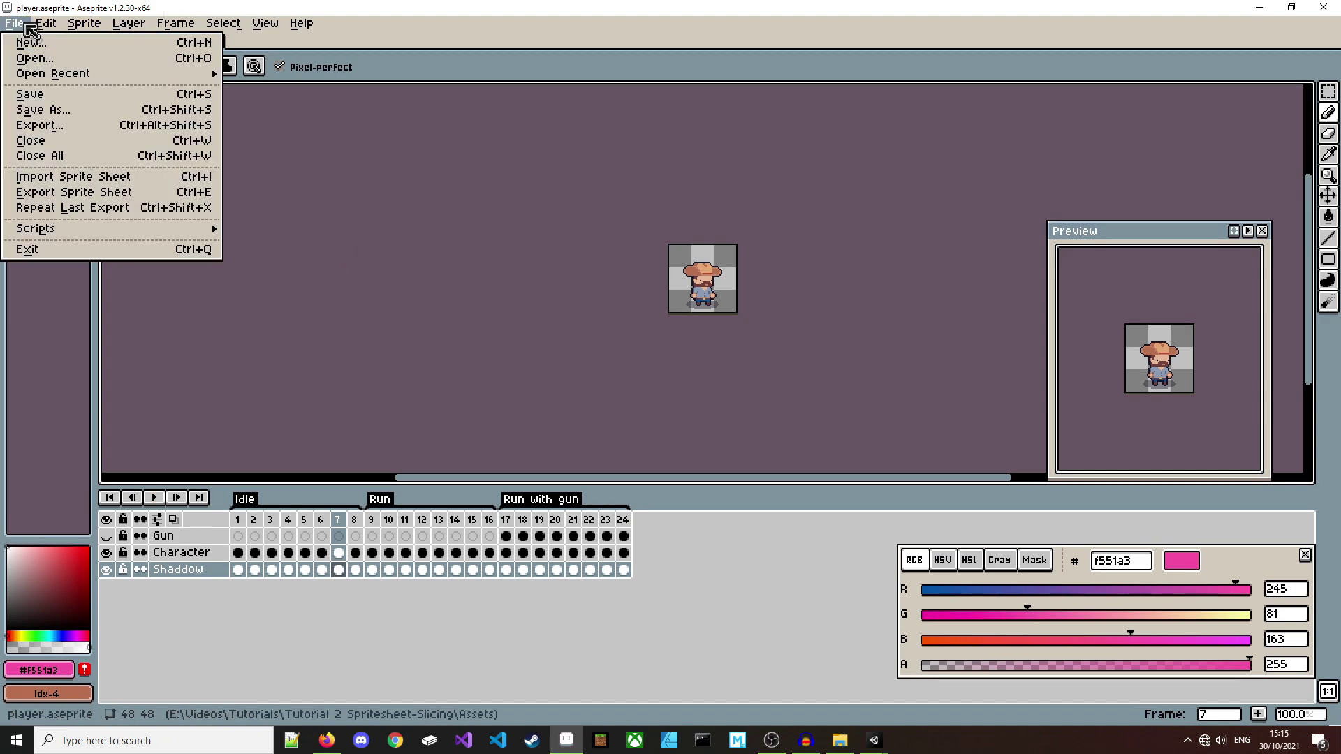
# - Export the player frames as a Packed sprite sheet, with Output File set to player.png
pyautogui.click(100, 193)
pyautogui.click(685, 403)
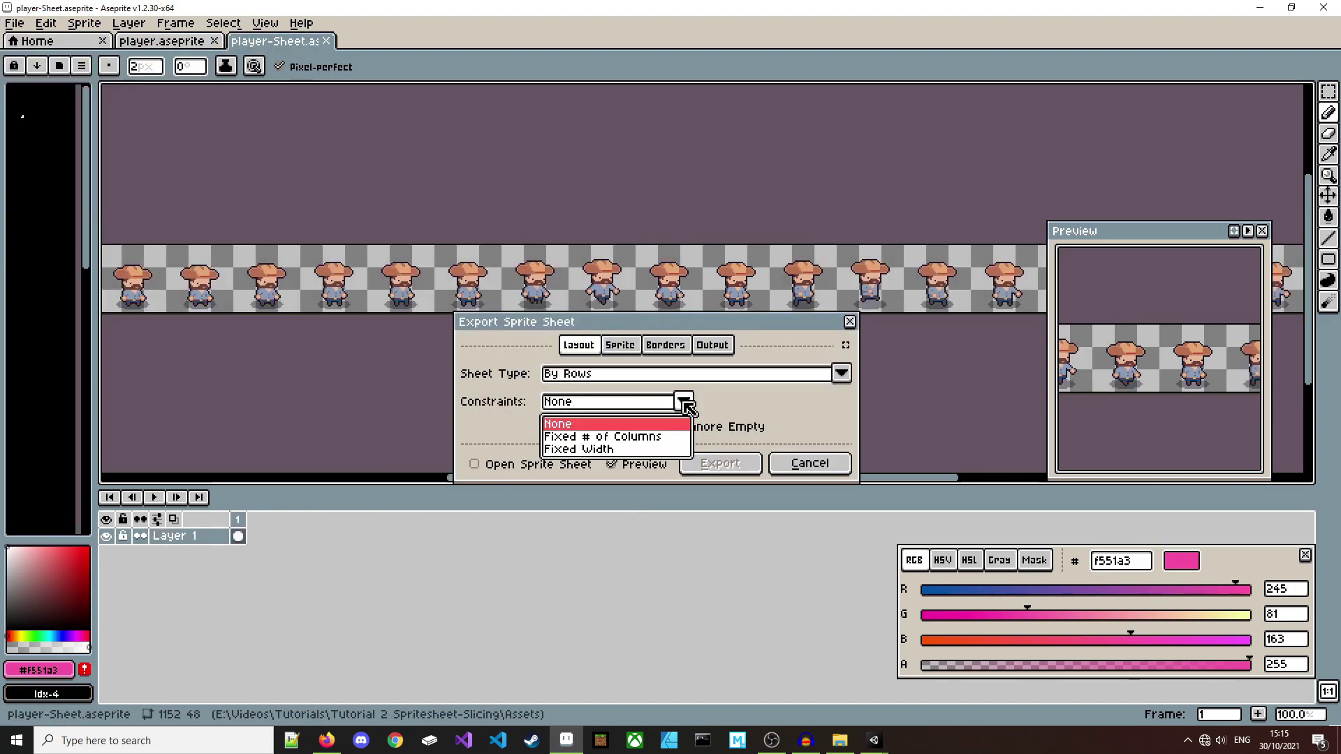
pyautogui.click(724, 380)
pyautogui.click(632, 444)
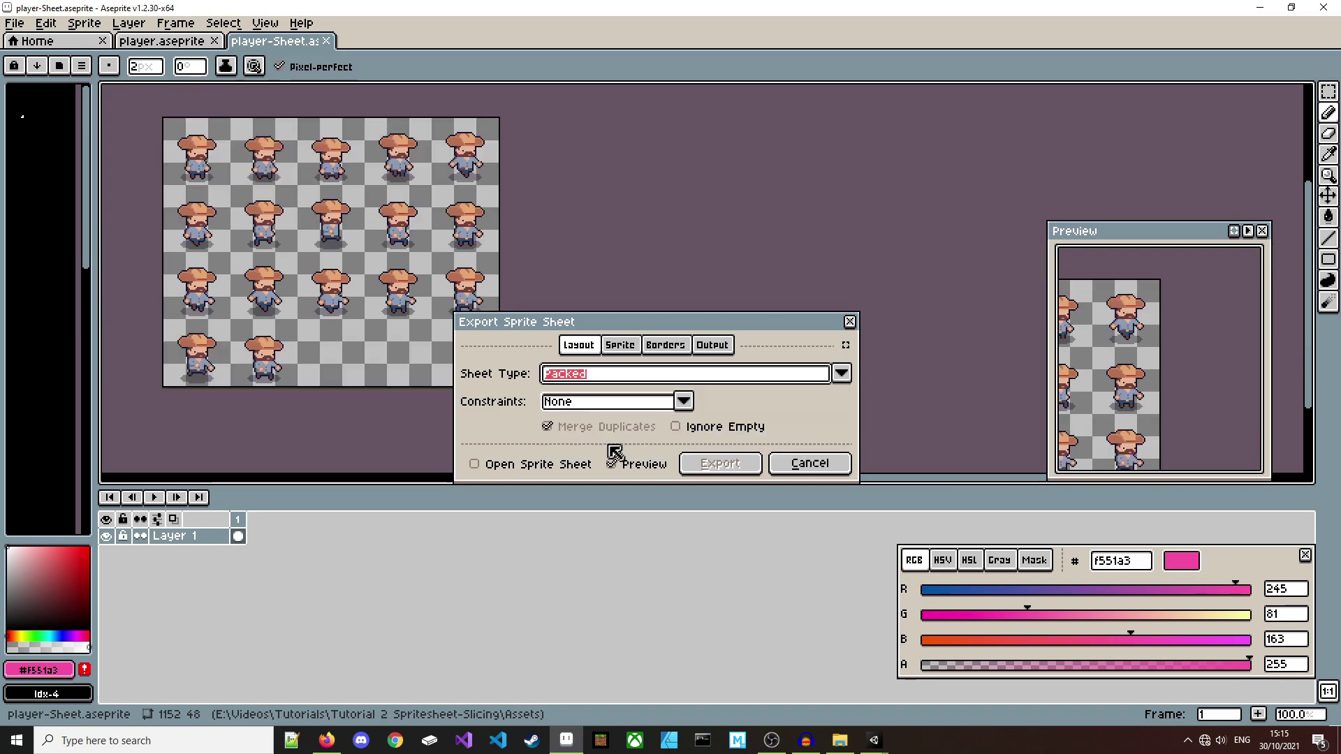
pyautogui.click(712, 345)
pyautogui.click(534, 374)
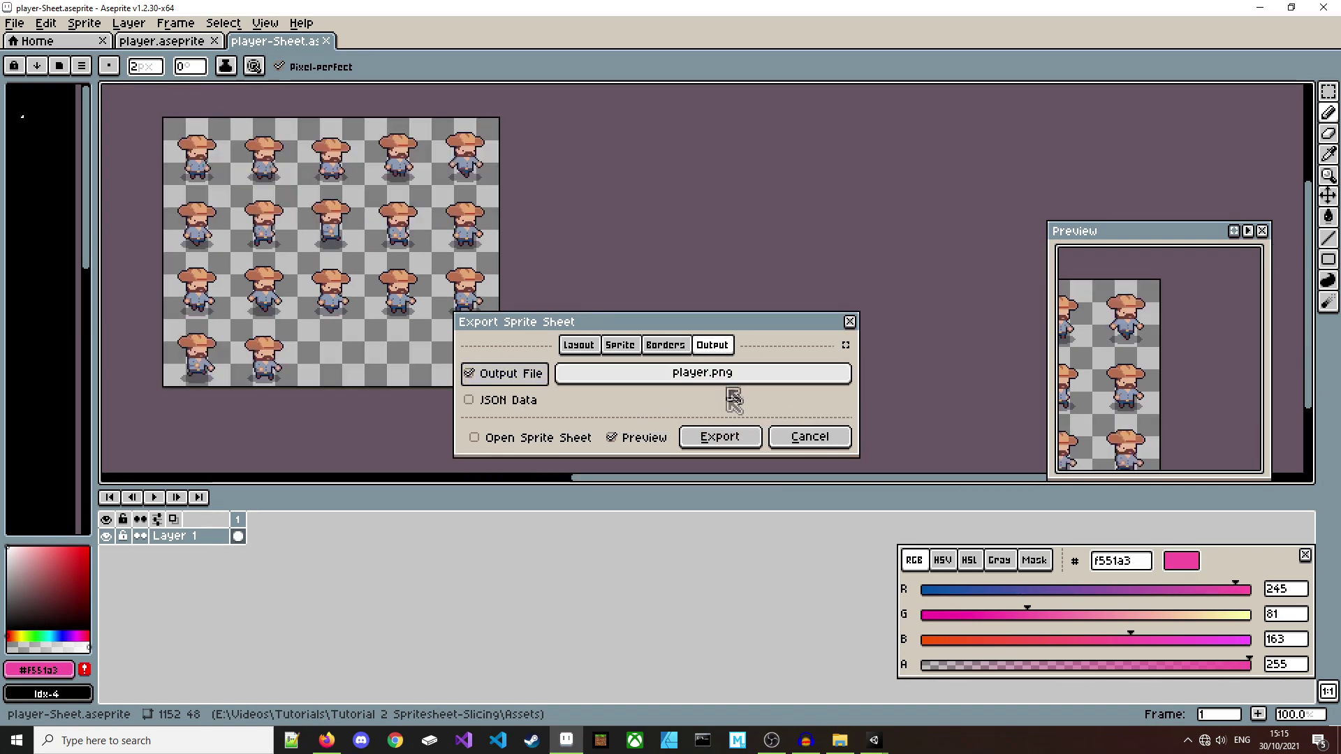
pyautogui.click(728, 440)
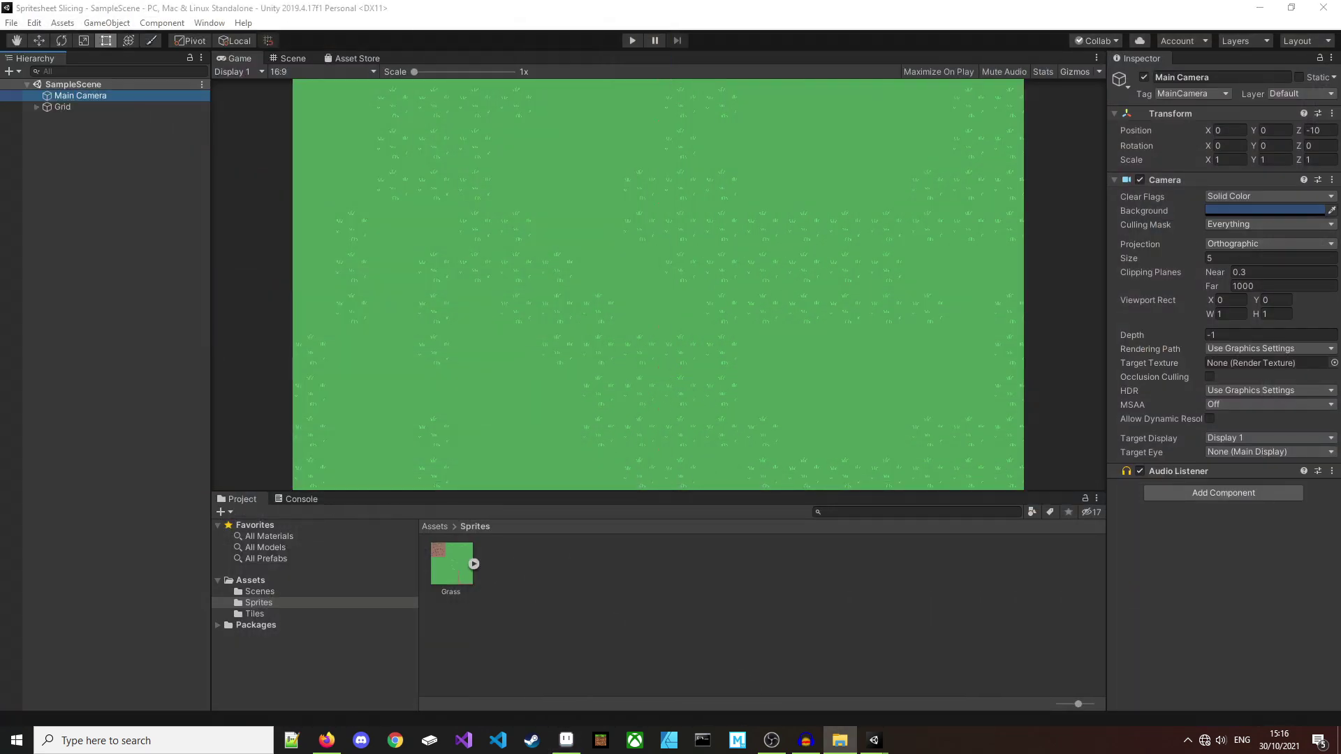
# - Drag player.png into Assets/Sprites and show its import settings in a widened Inspector
pyautogui.moveTo(652, 581); pyautogui.dragTo(632, 580)
pyautogui.click(494, 579)
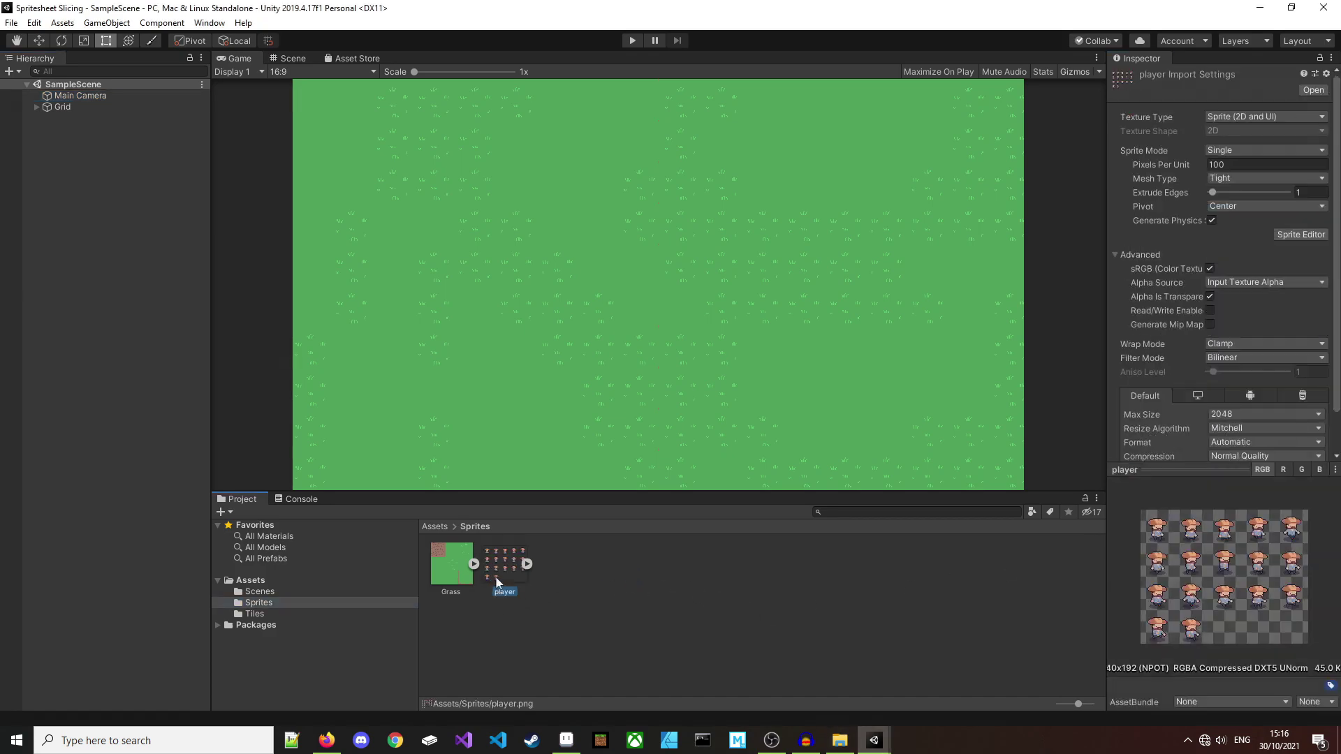
pyautogui.hotkey('alt', 'Tab')
pyautogui.moveTo(1106, 563); pyautogui.dragTo(926, 569)
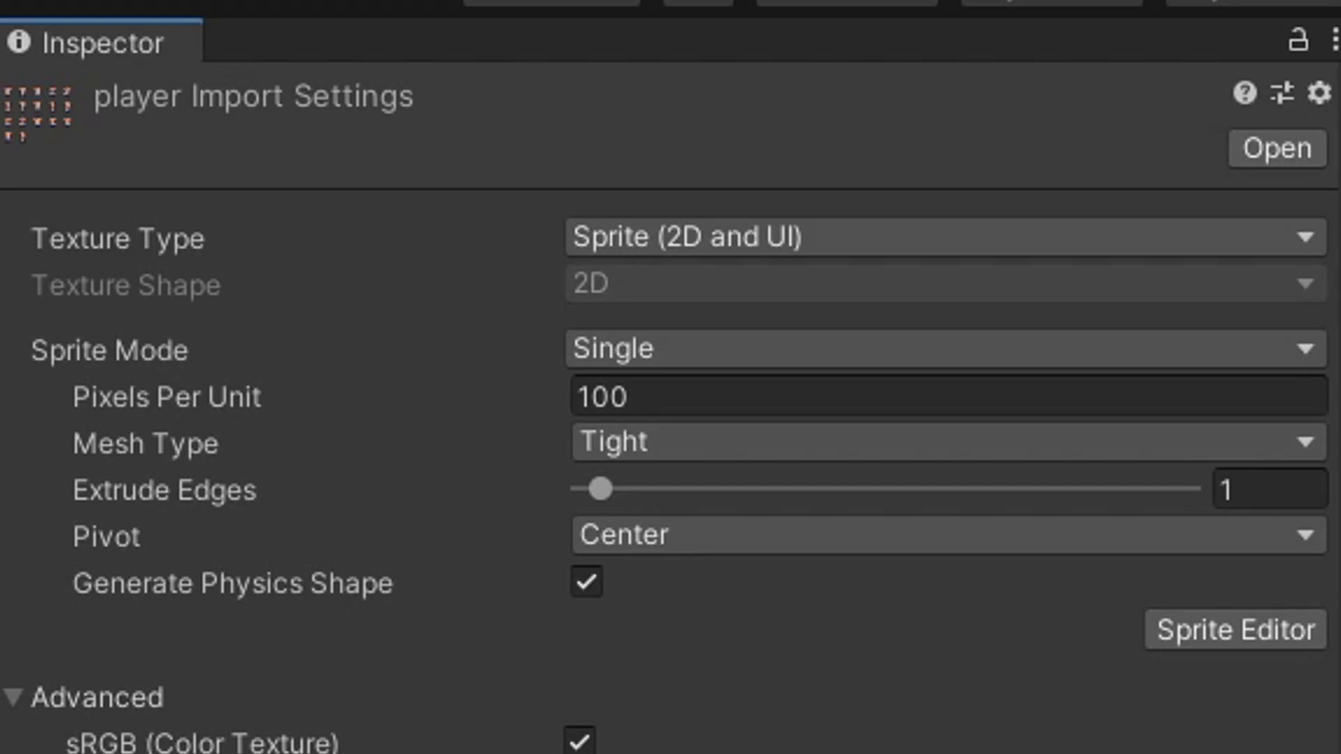
# - Set player.png's Sprite Mode to Multiple and Pixels Per Unit from 100 to 48
pyautogui.click(753, 368)
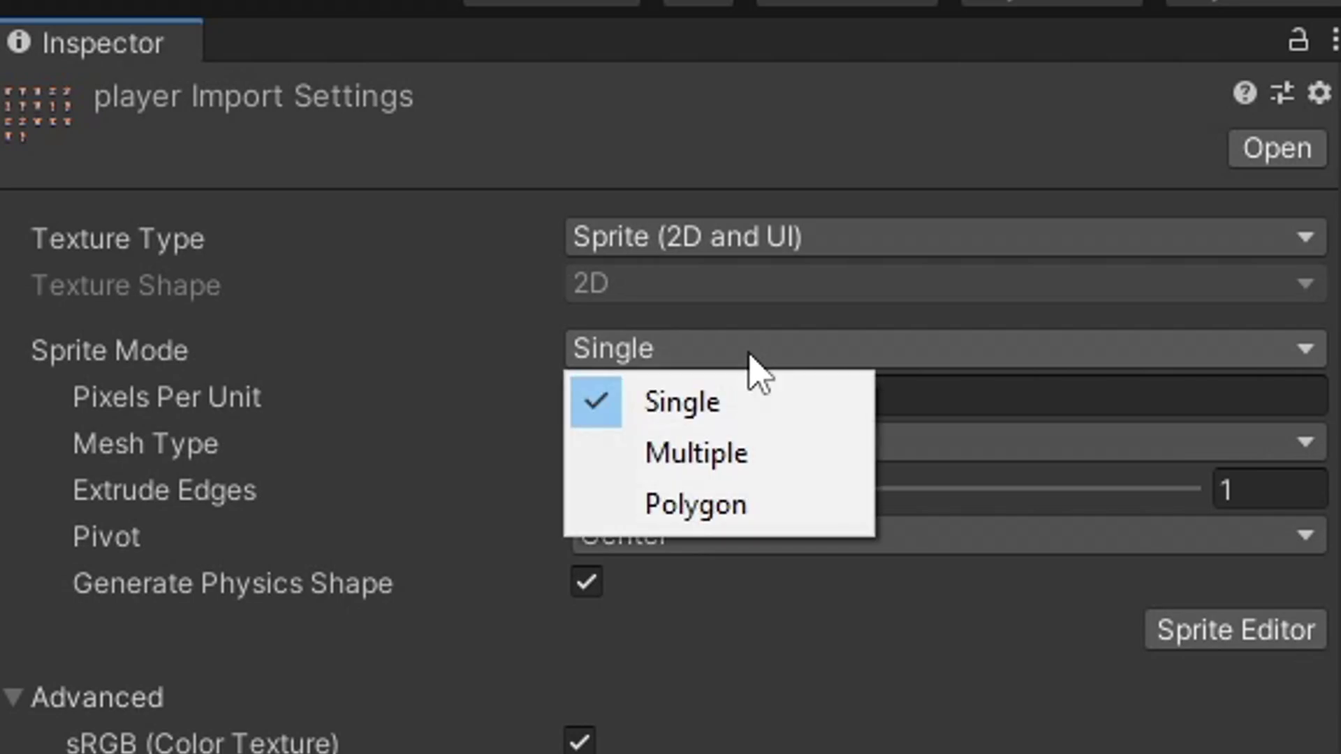
pyautogui.click(734, 457)
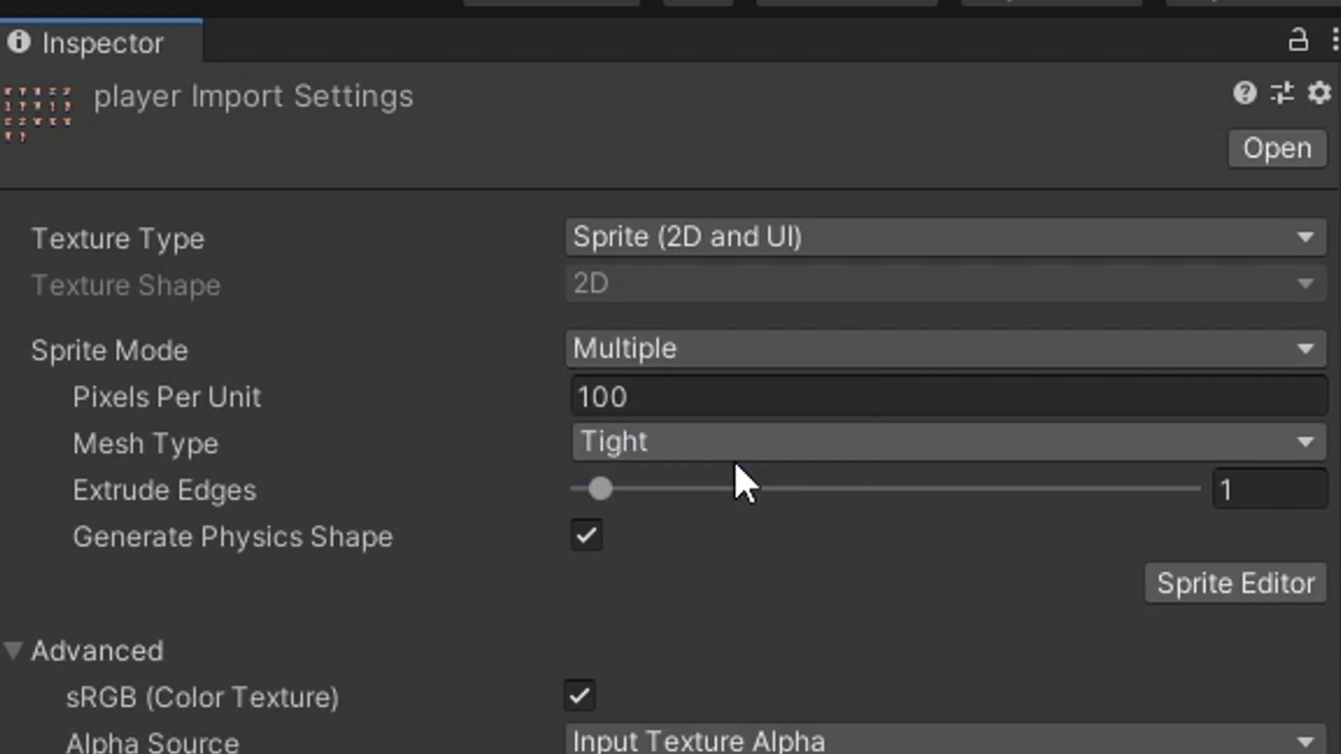
pyautogui.click(739, 395)
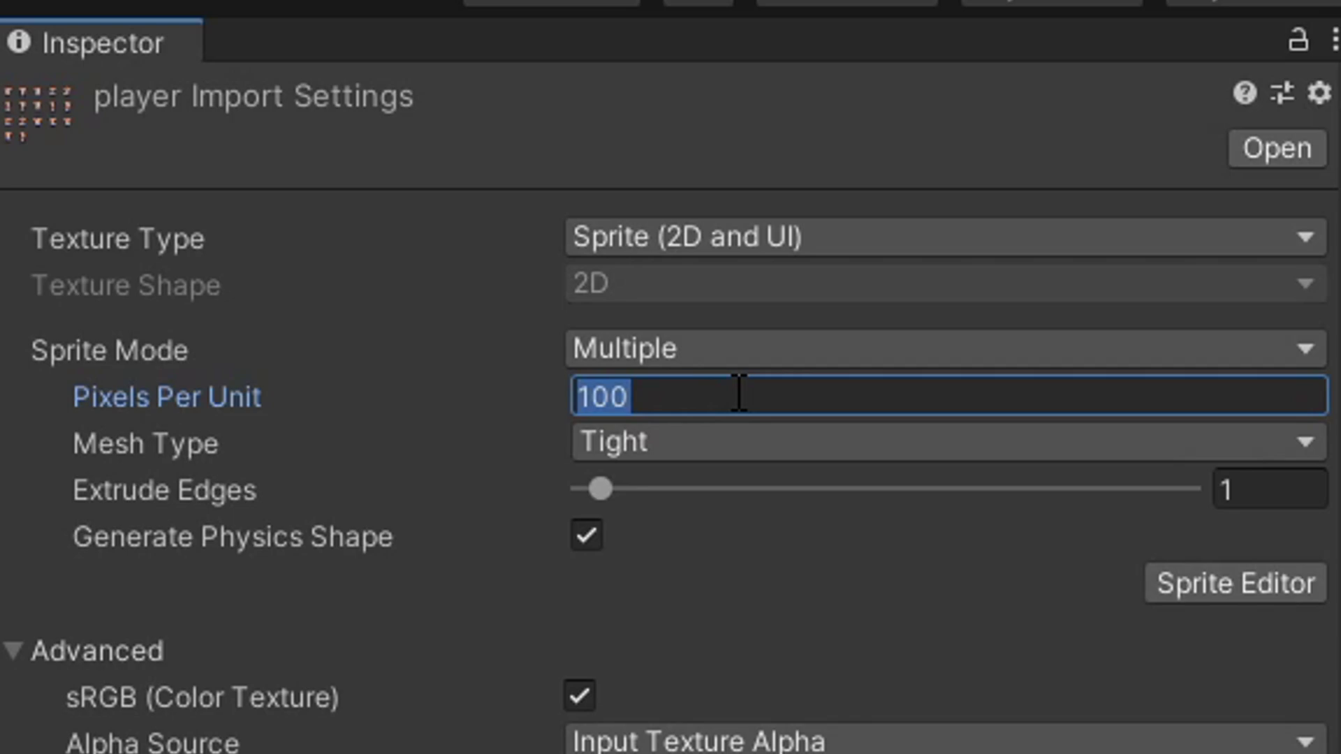
pyautogui.write('48')
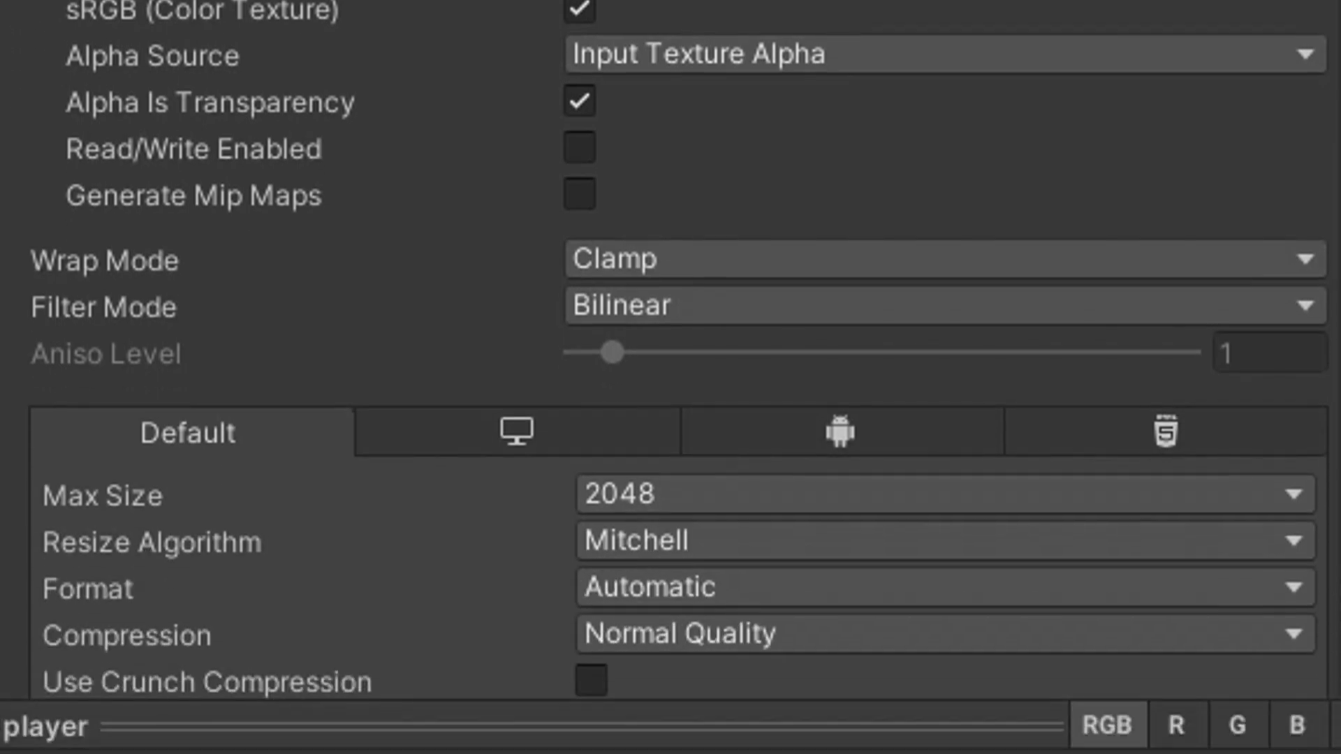
# - Set the player texture's Filter Mode to Point (no filter)
pyautogui.click(846, 312)
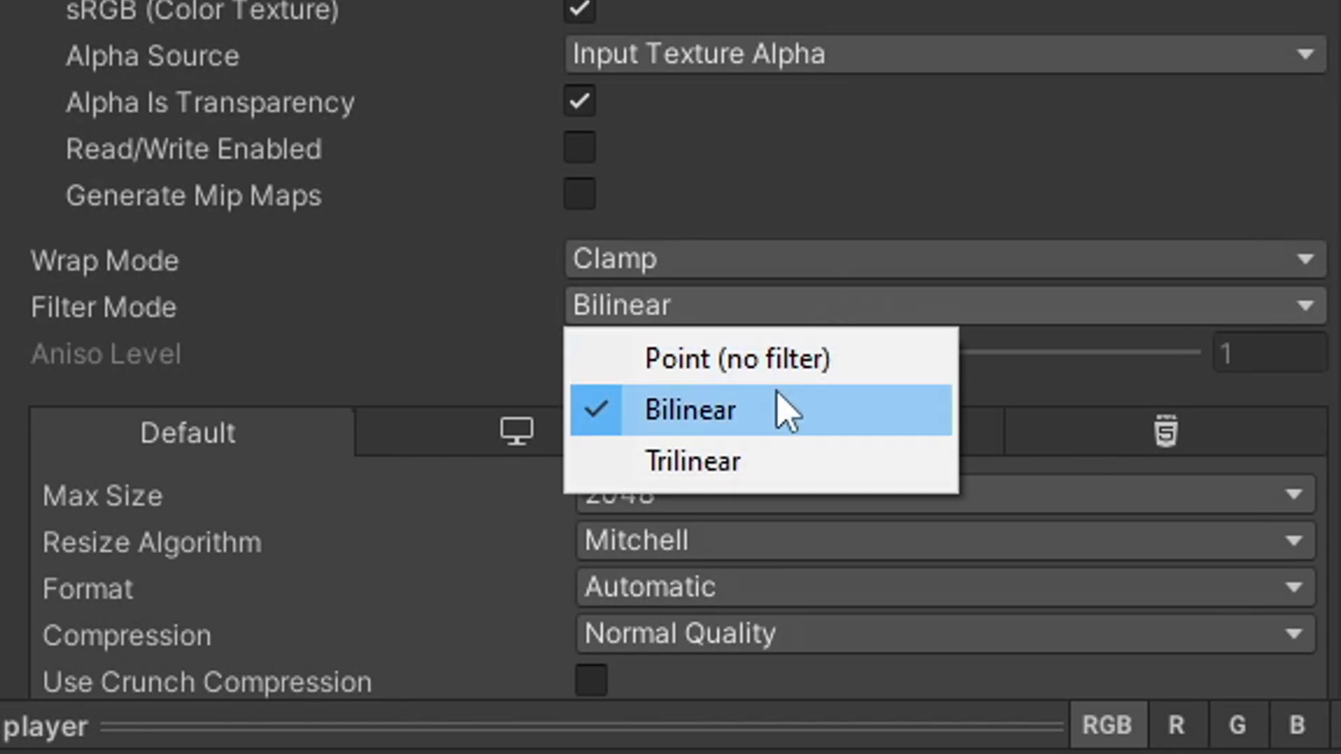
pyautogui.click(811, 370)
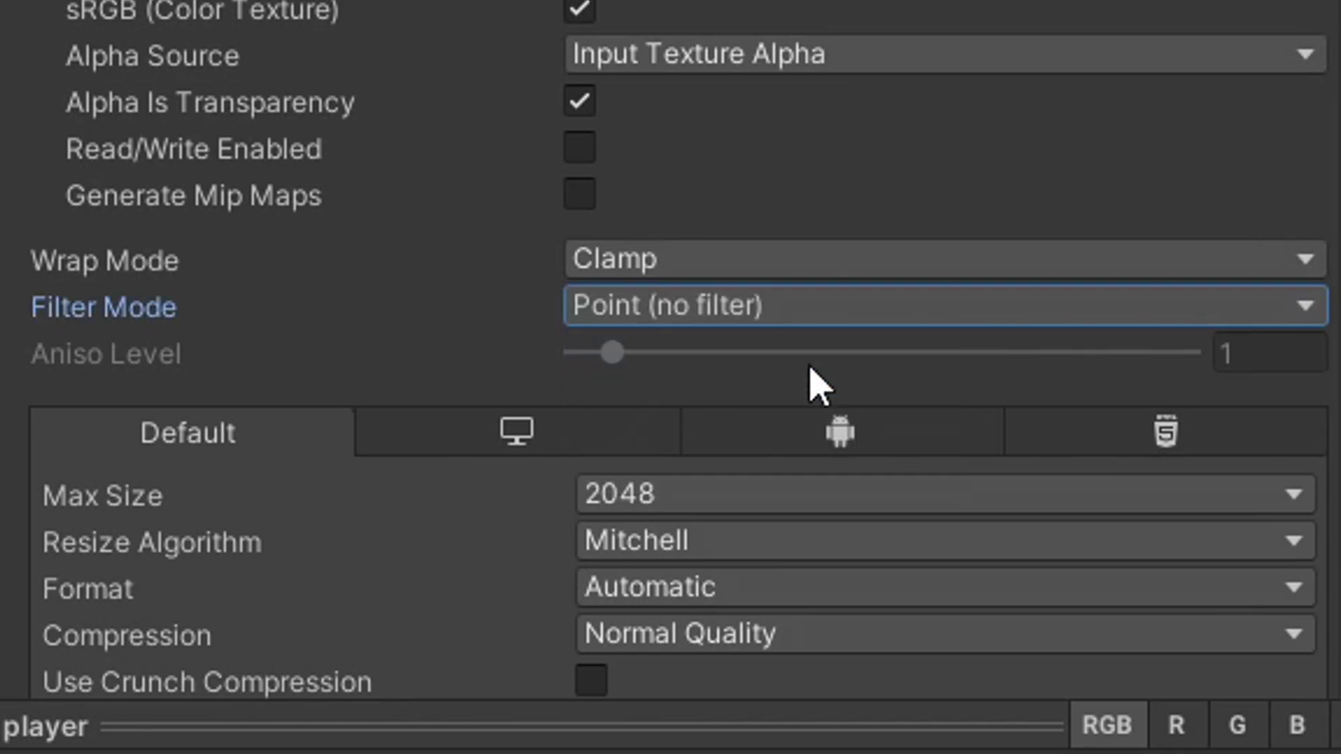
pyautogui.scroll(-3, 739, 398)
# - Set Compression to None, apply the import settings, and open the Sprite Editor
pyautogui.click(741, 533)
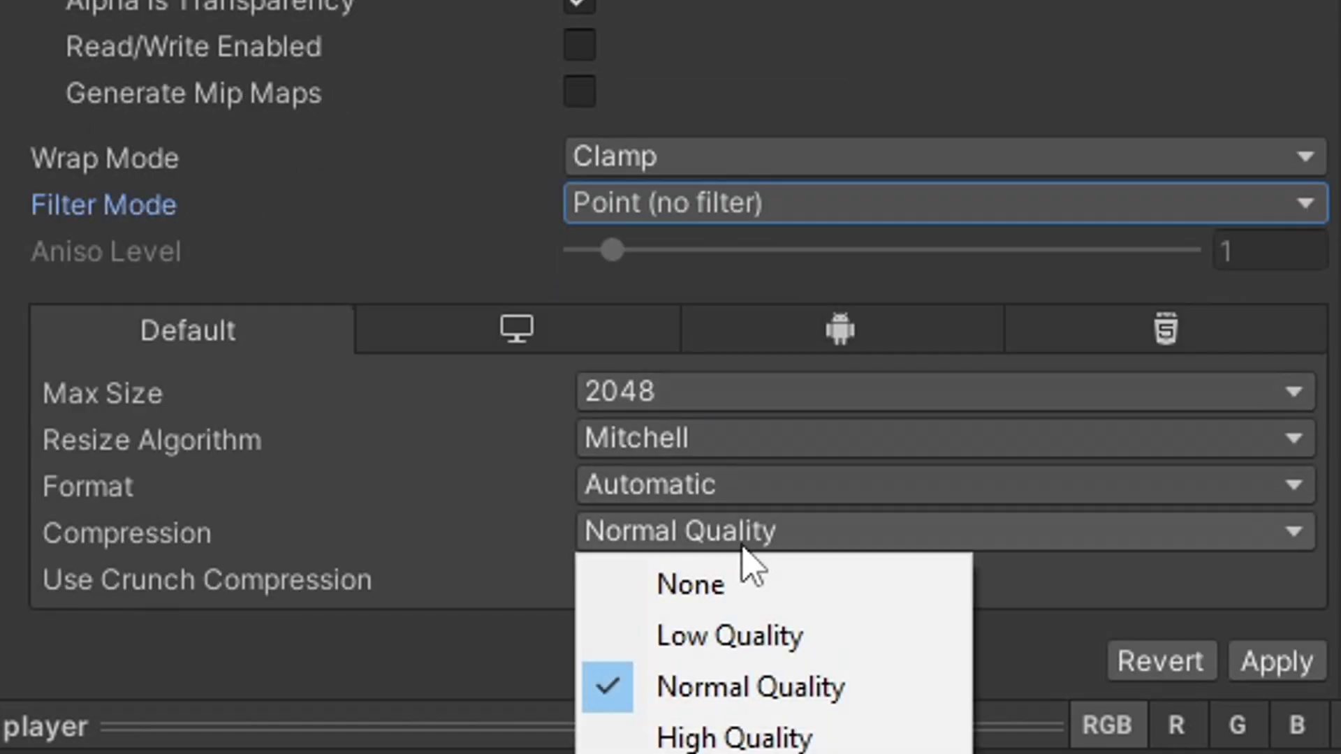
pyautogui.click(760, 541)
pyautogui.click(758, 543)
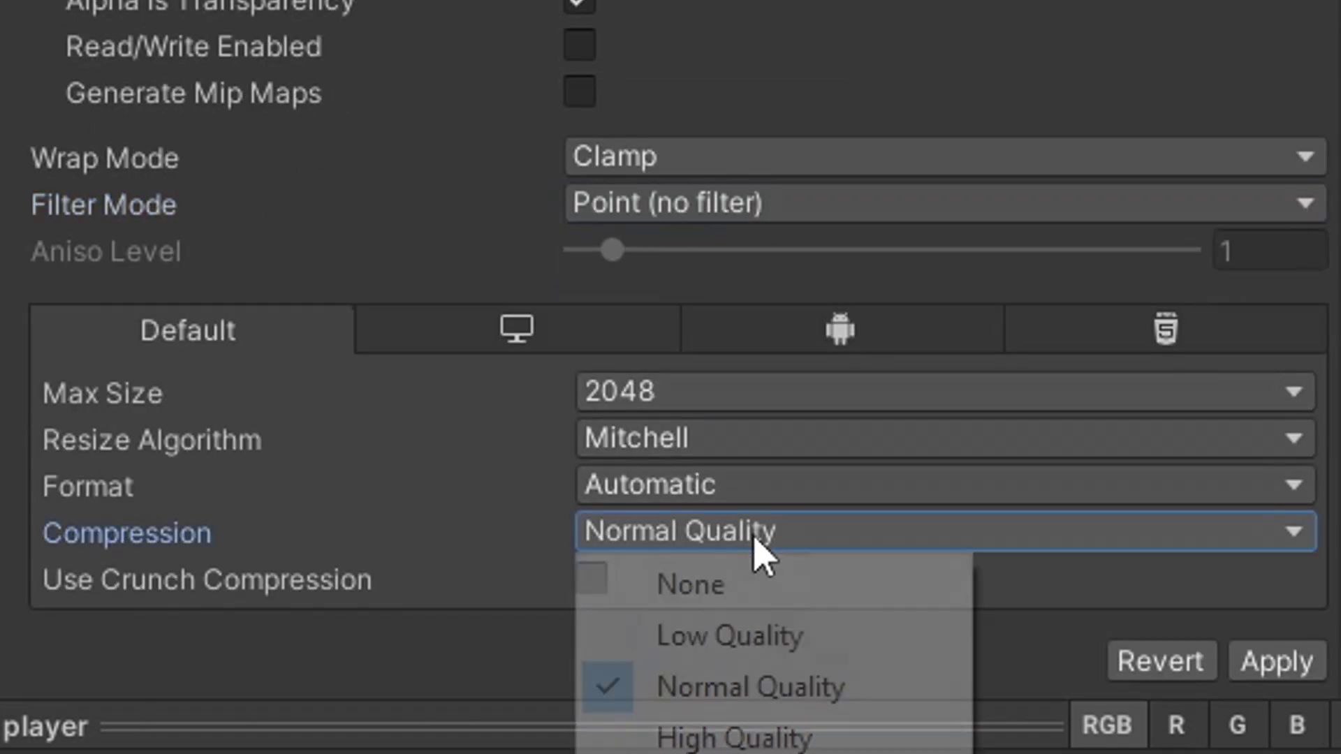
pyautogui.click(778, 587)
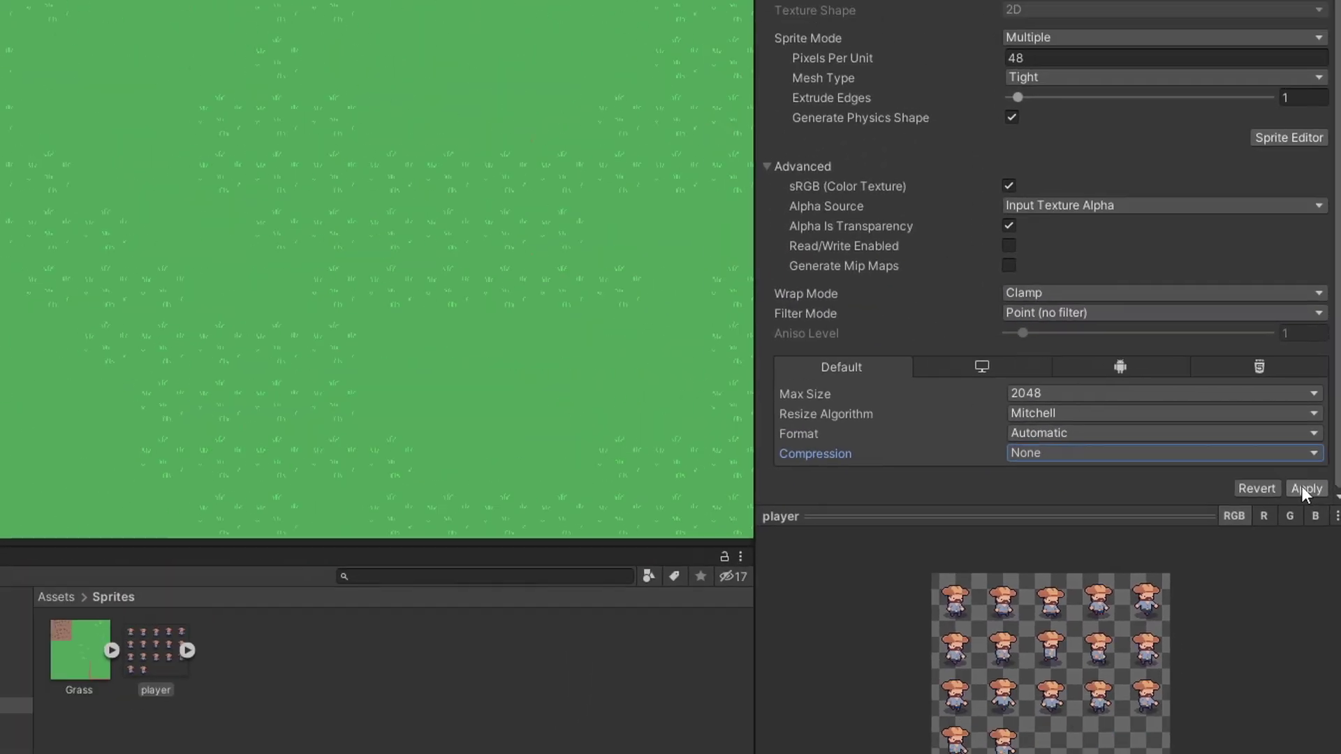
pyautogui.click(1273, 662)
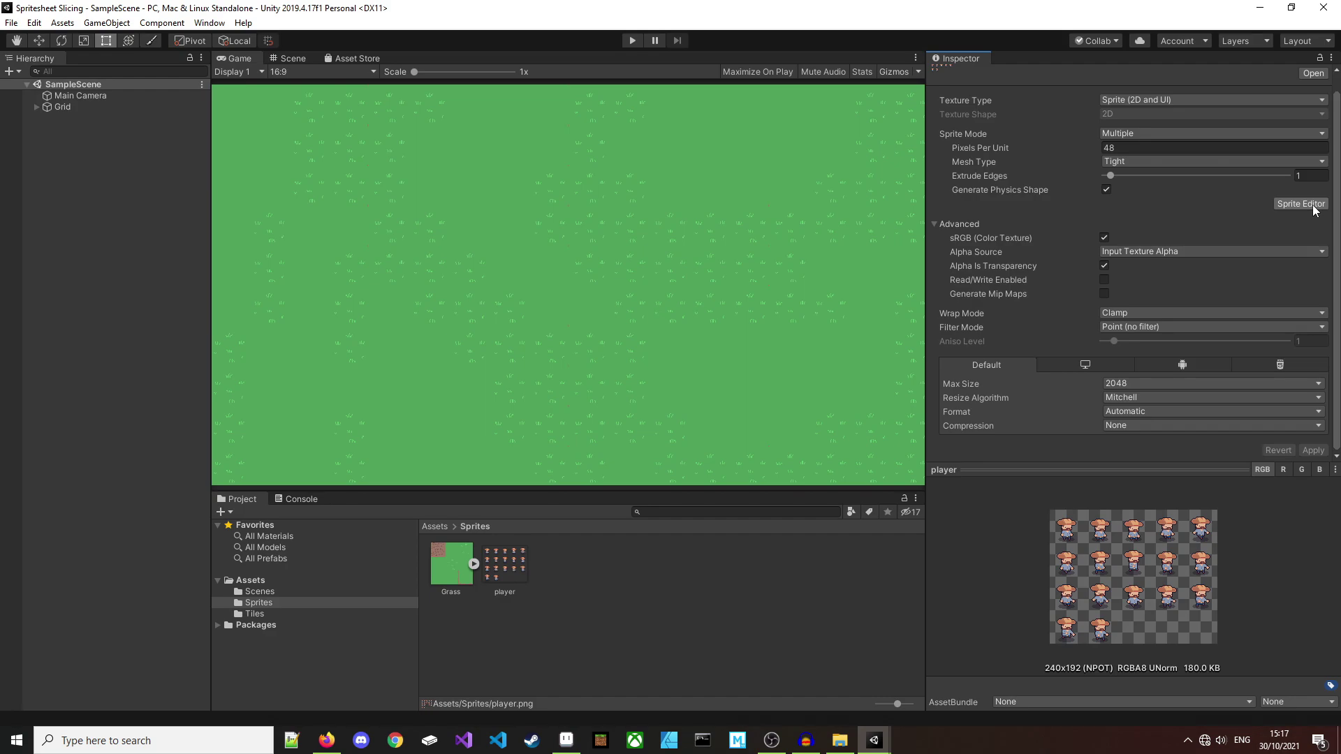
pyautogui.click(1302, 204)
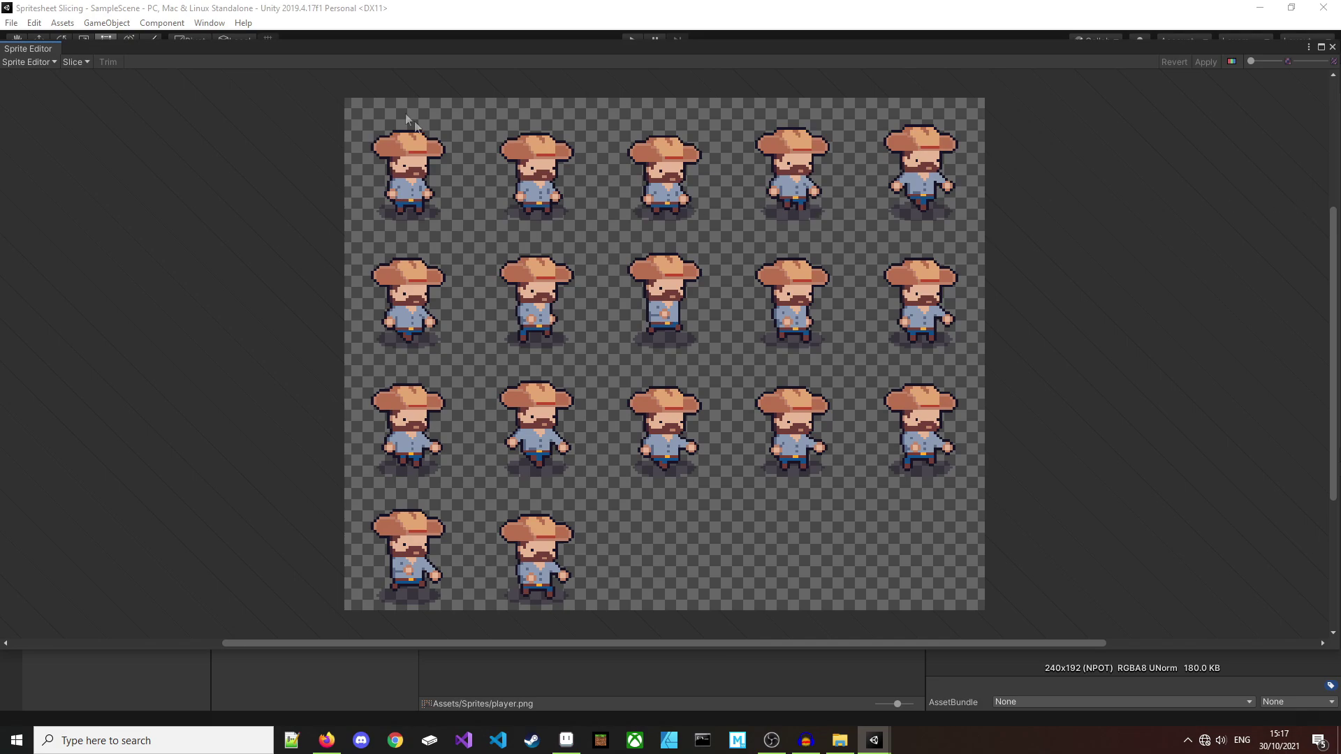
# - Open the Slice dropdown in the Sprite Editor
pyautogui.click(74, 61)
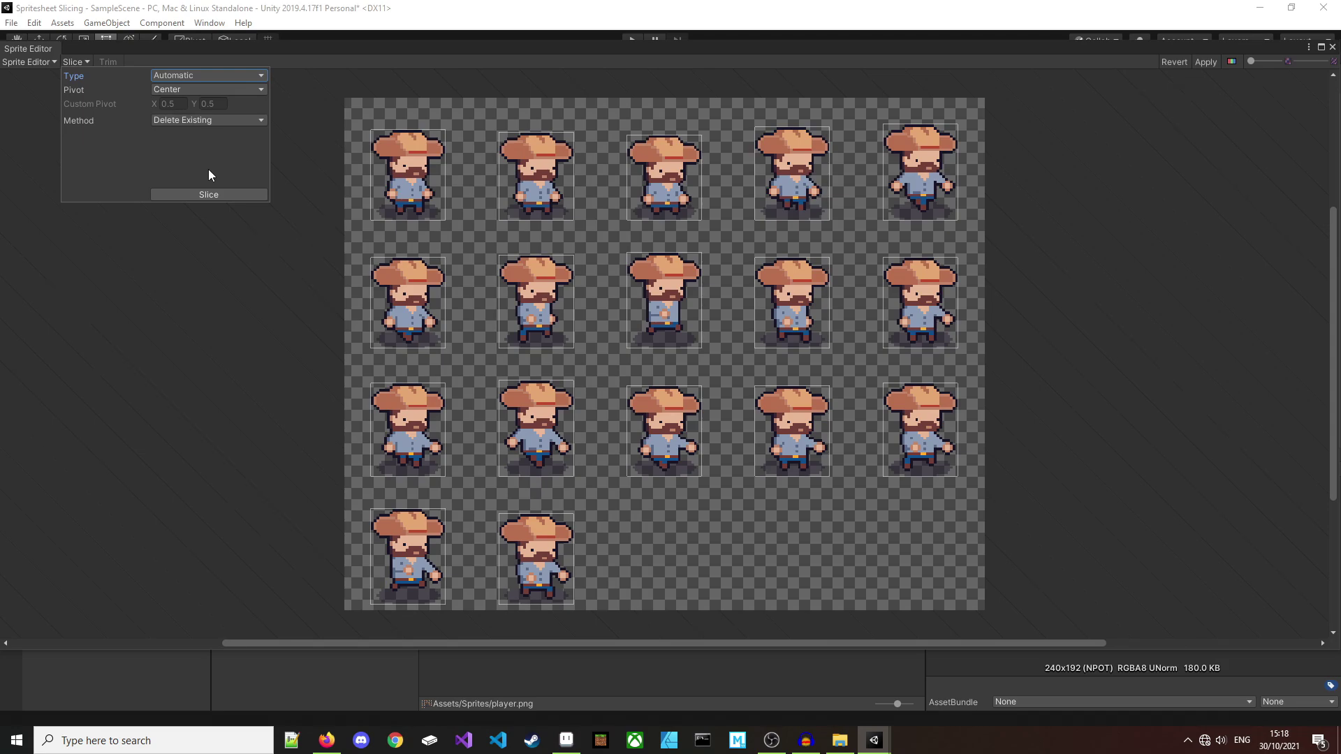
# - Slice the sheet using Grid By Cell Size with Pixel Size X and Y of 48
pyautogui.click(213, 75)
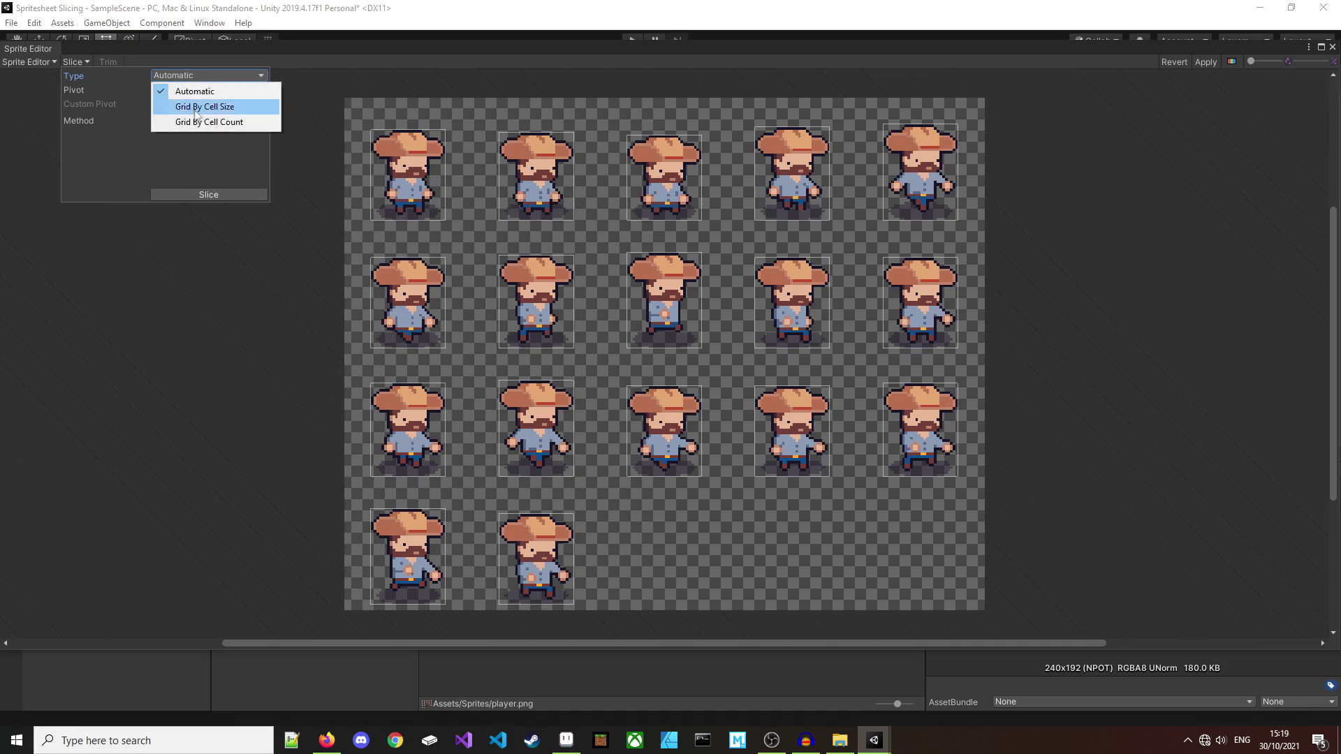
pyautogui.click(197, 105)
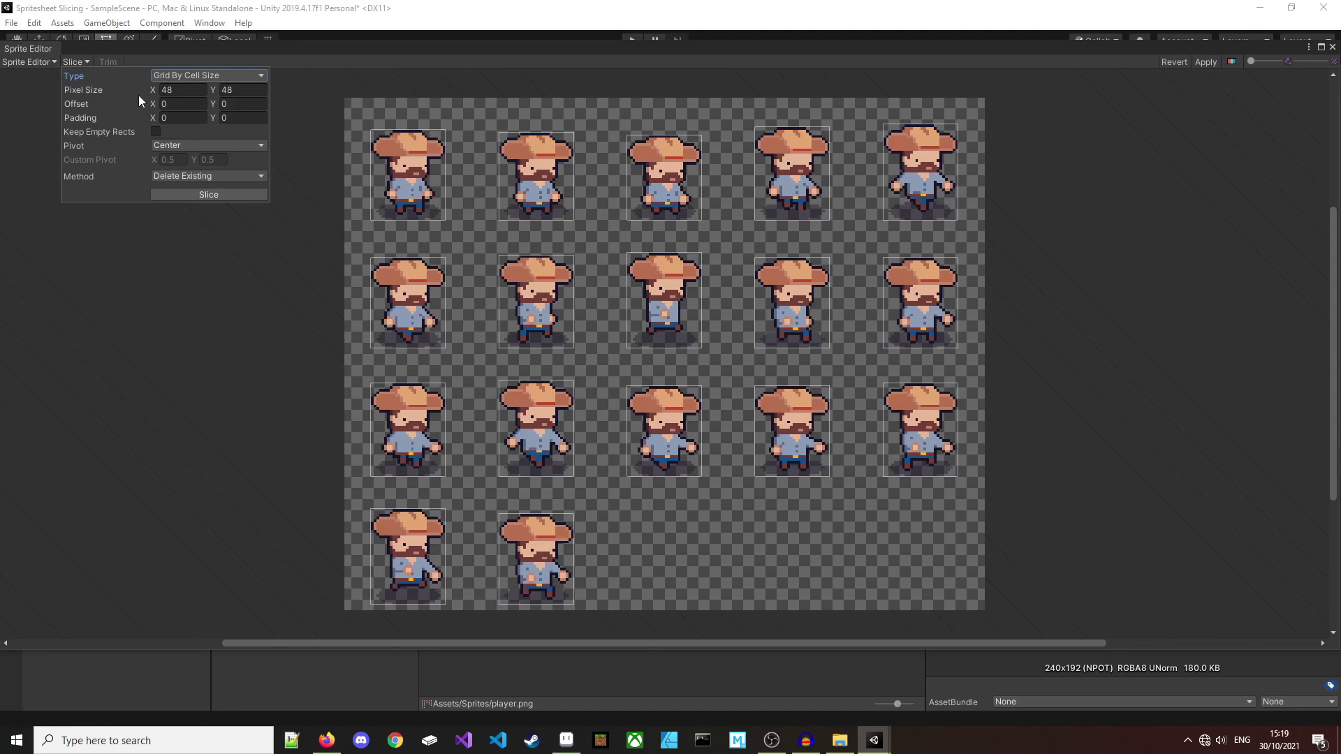
pyautogui.click(271, 92)
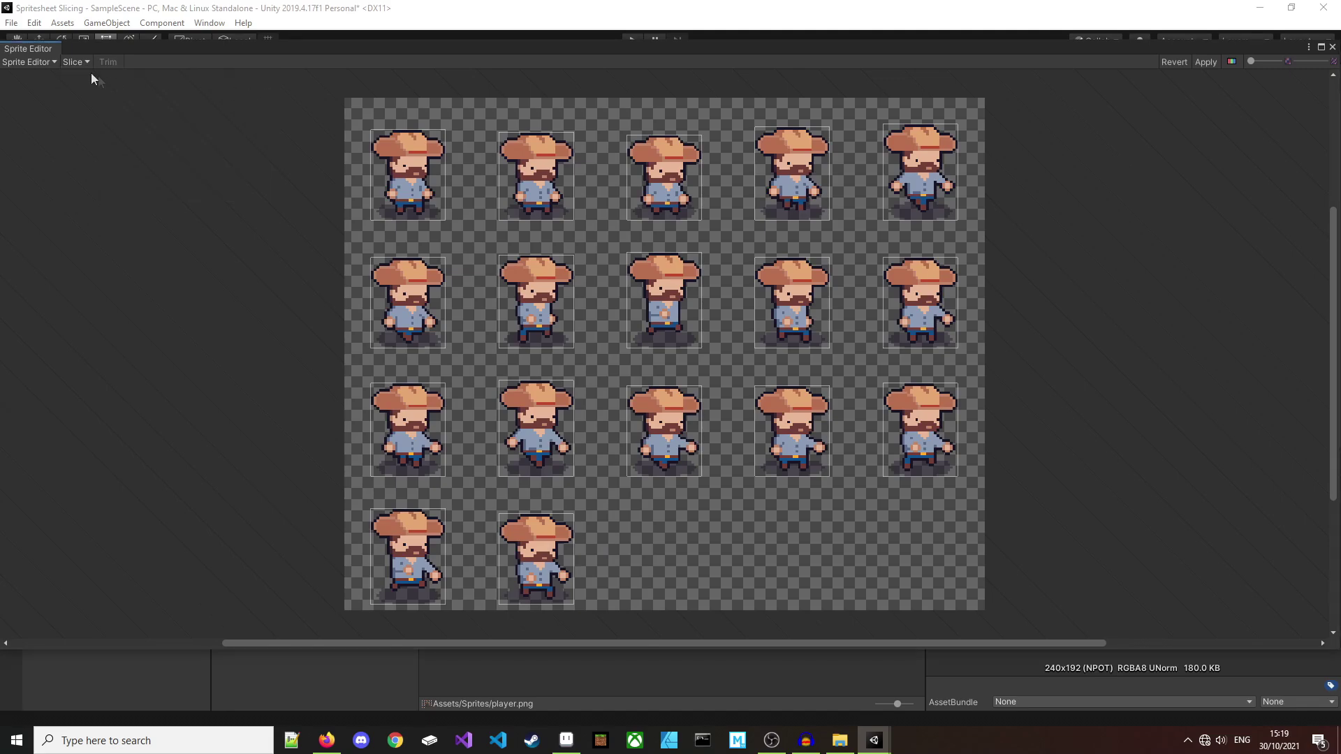
pyautogui.click(76, 62)
pyautogui.click(181, 90)
pyautogui.write('48')
pyautogui.click(252, 90)
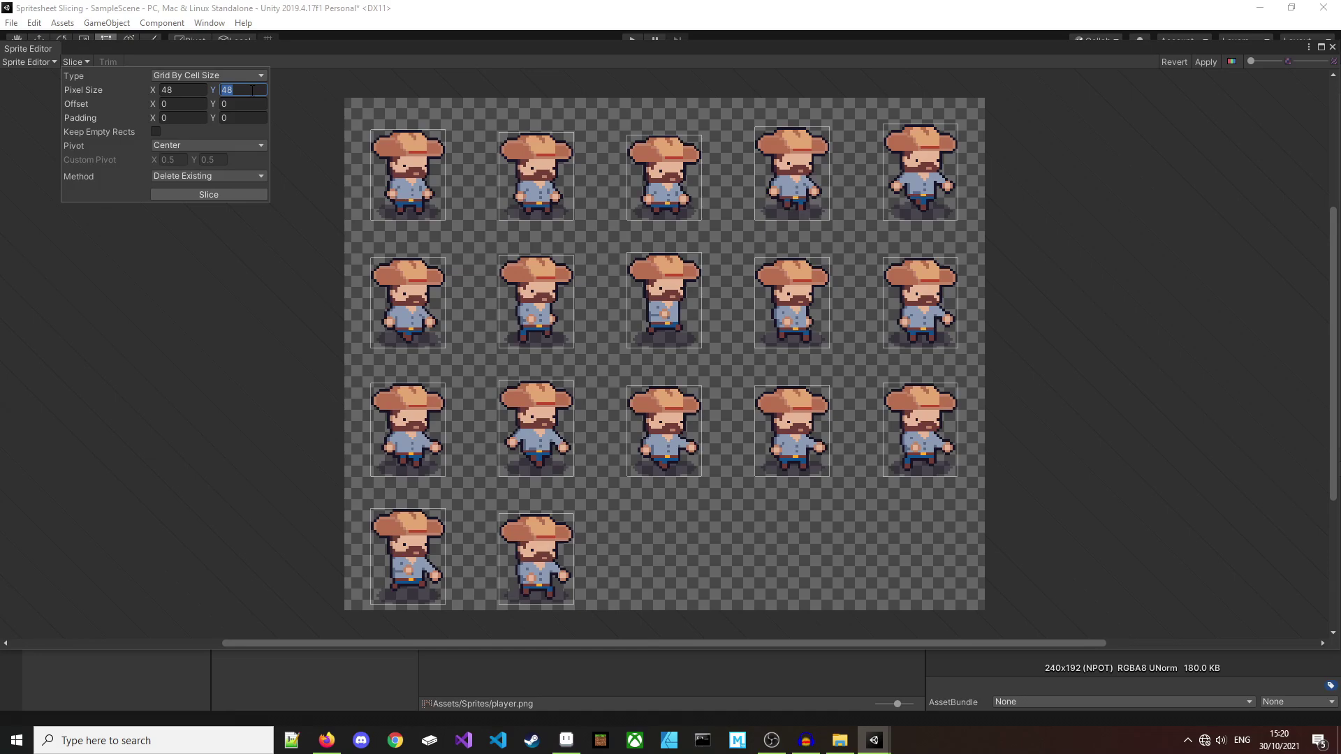
pyautogui.click(253, 194)
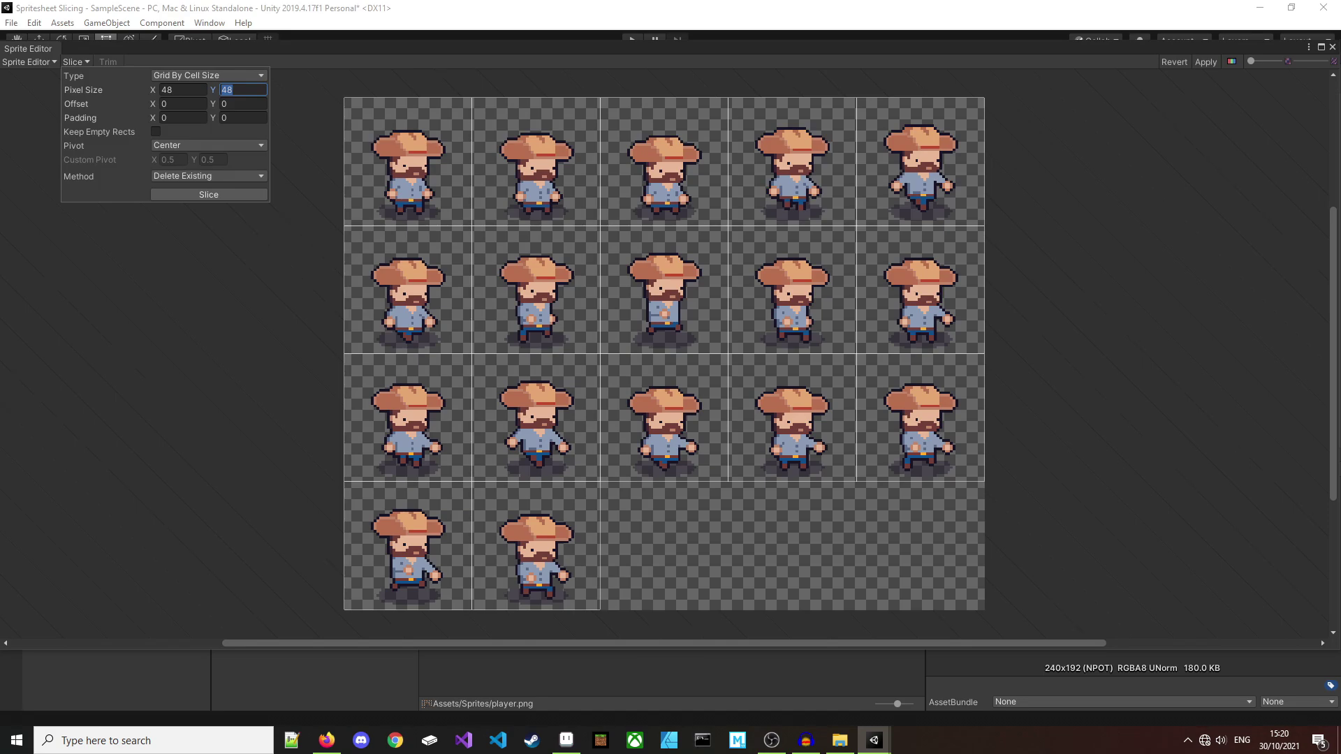
# - Close the Slice popup and select sprite player_5, confirming its name in the Sprite panel
pyautogui.click(231, 319)
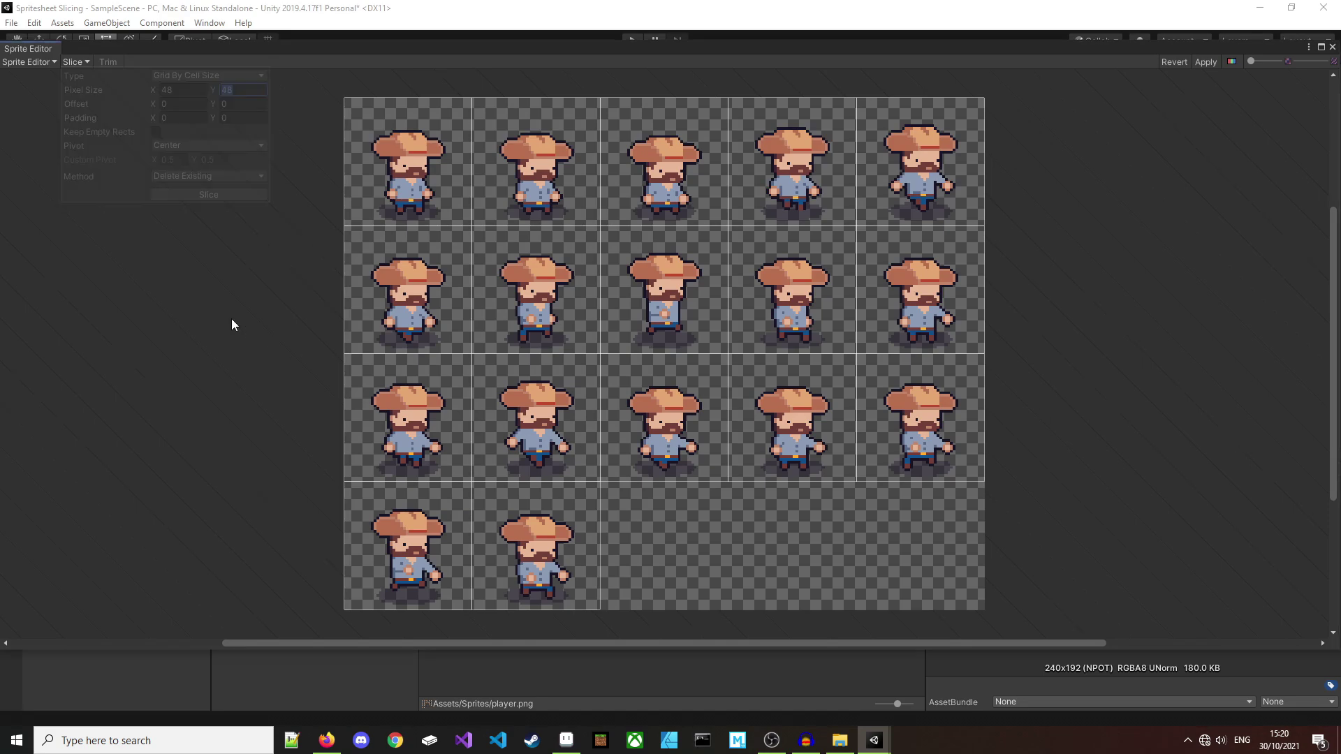
pyautogui.click(396, 292)
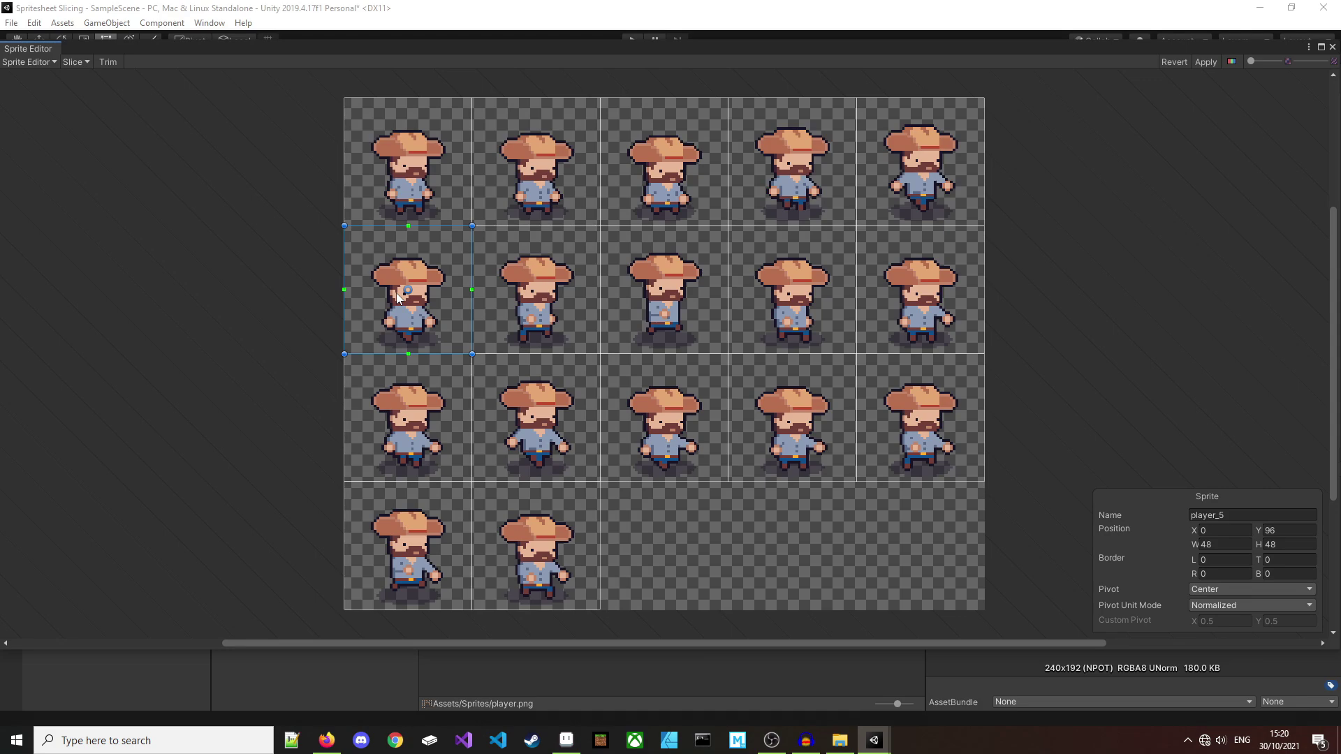
pyautogui.click(1248, 513)
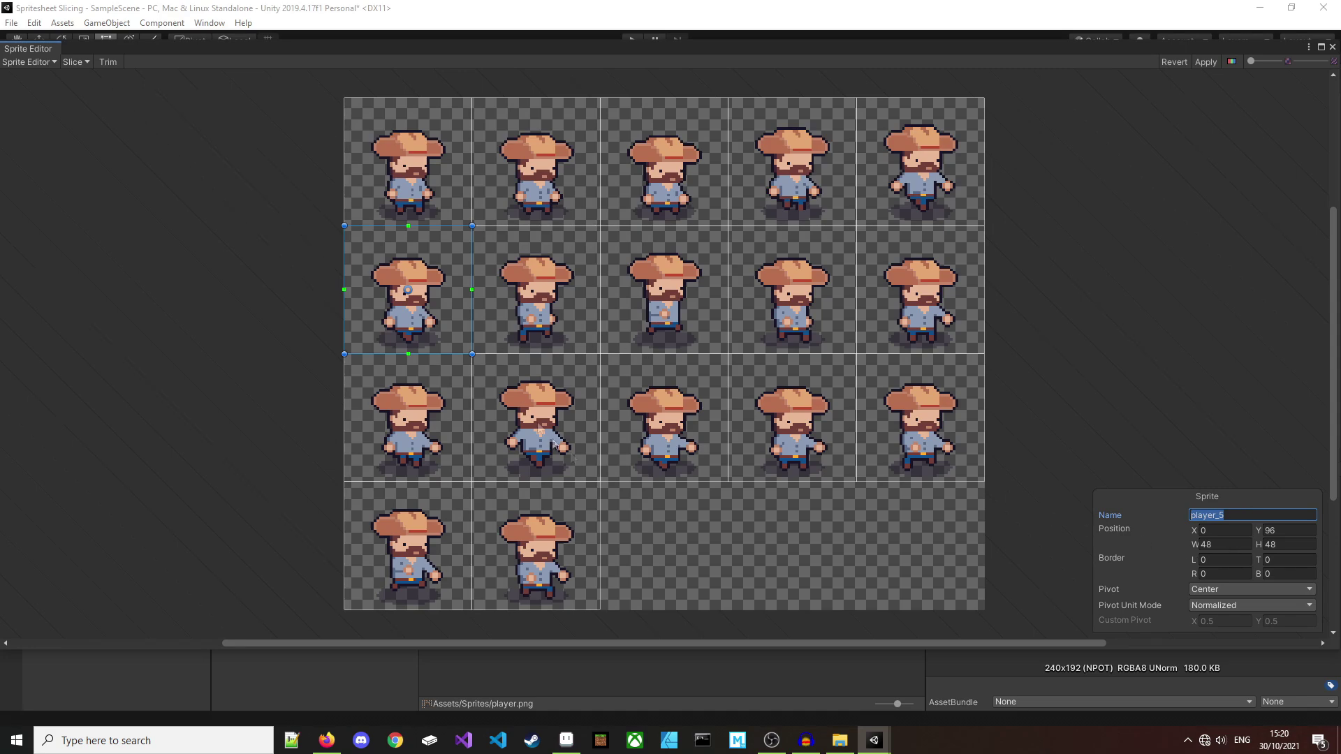
pyautogui.press('Return')
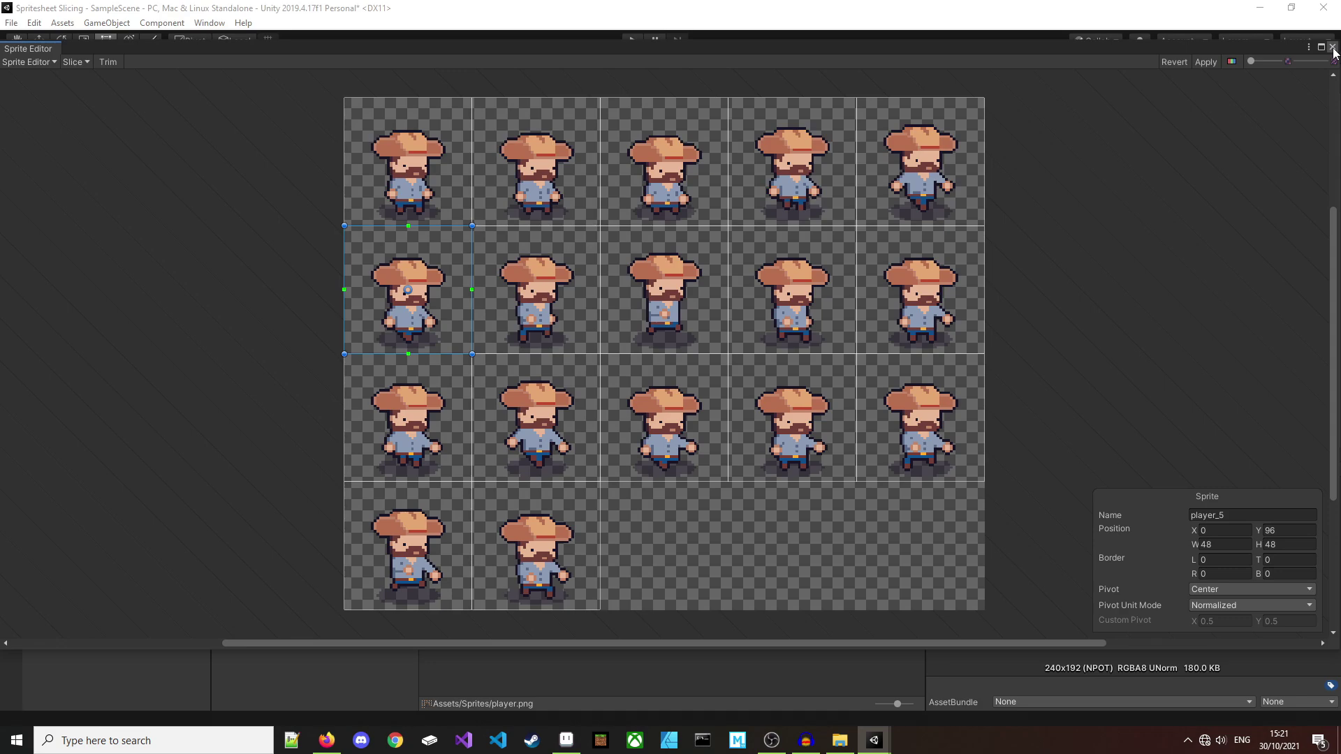
# - Close the Sprite Editor and Apply the pending slicing changes
pyautogui.click(1333, 53)
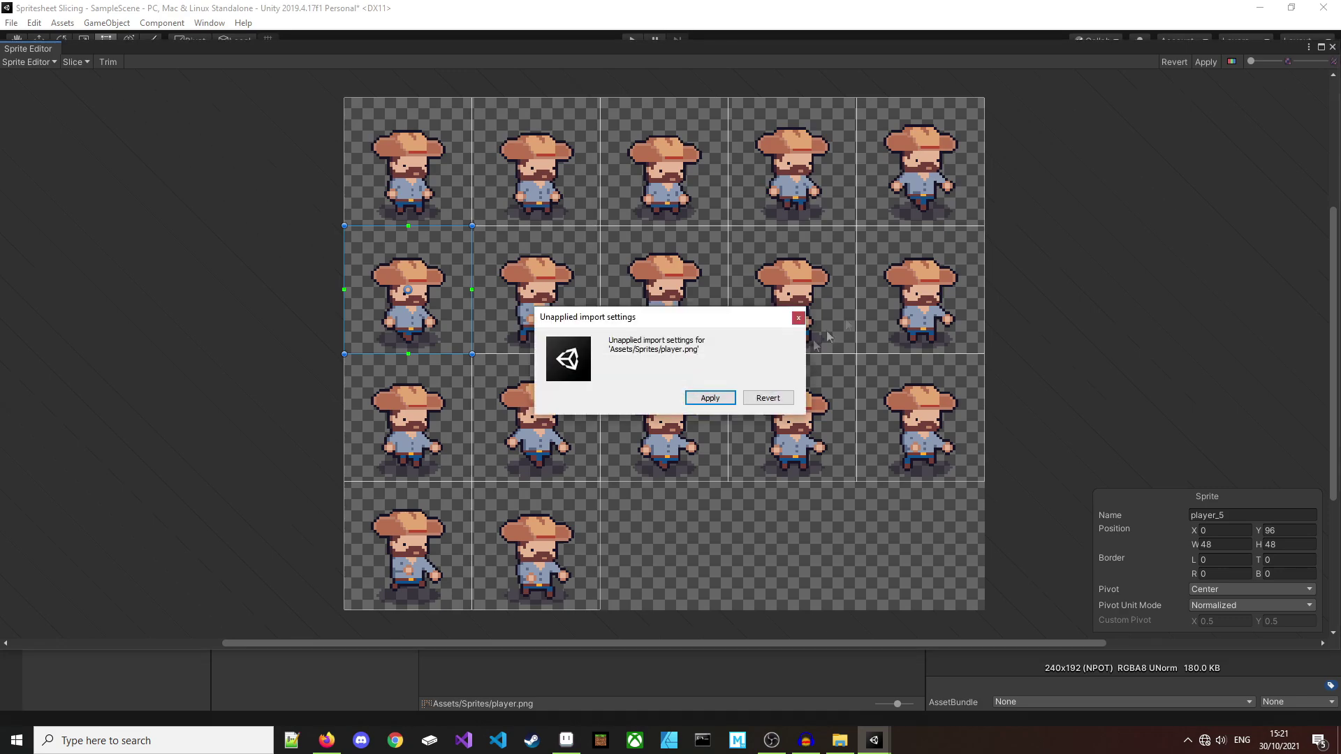
pyautogui.click(709, 399)
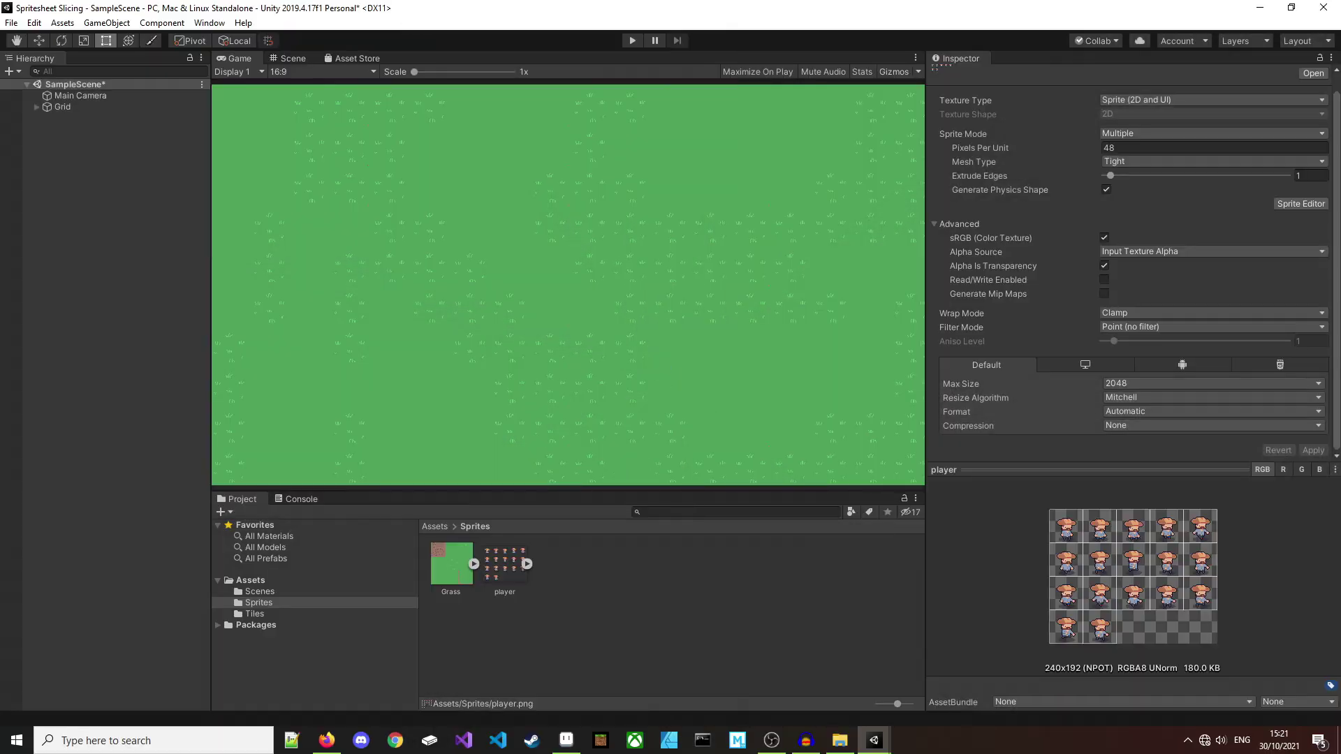
# - Expand the player asset and drag player_0 into the Hierarchy
pyautogui.click(527, 564)
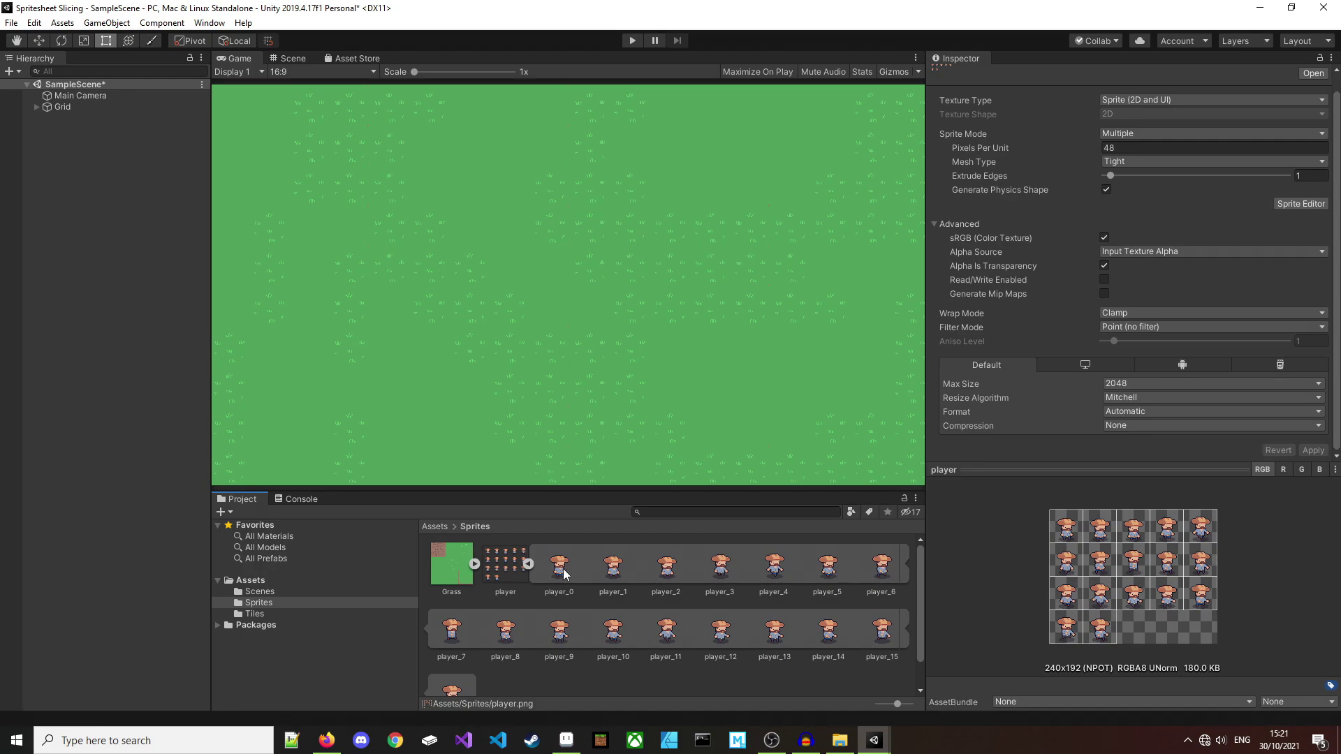
pyautogui.moveTo(566, 573); pyautogui.dragTo(85, 220)
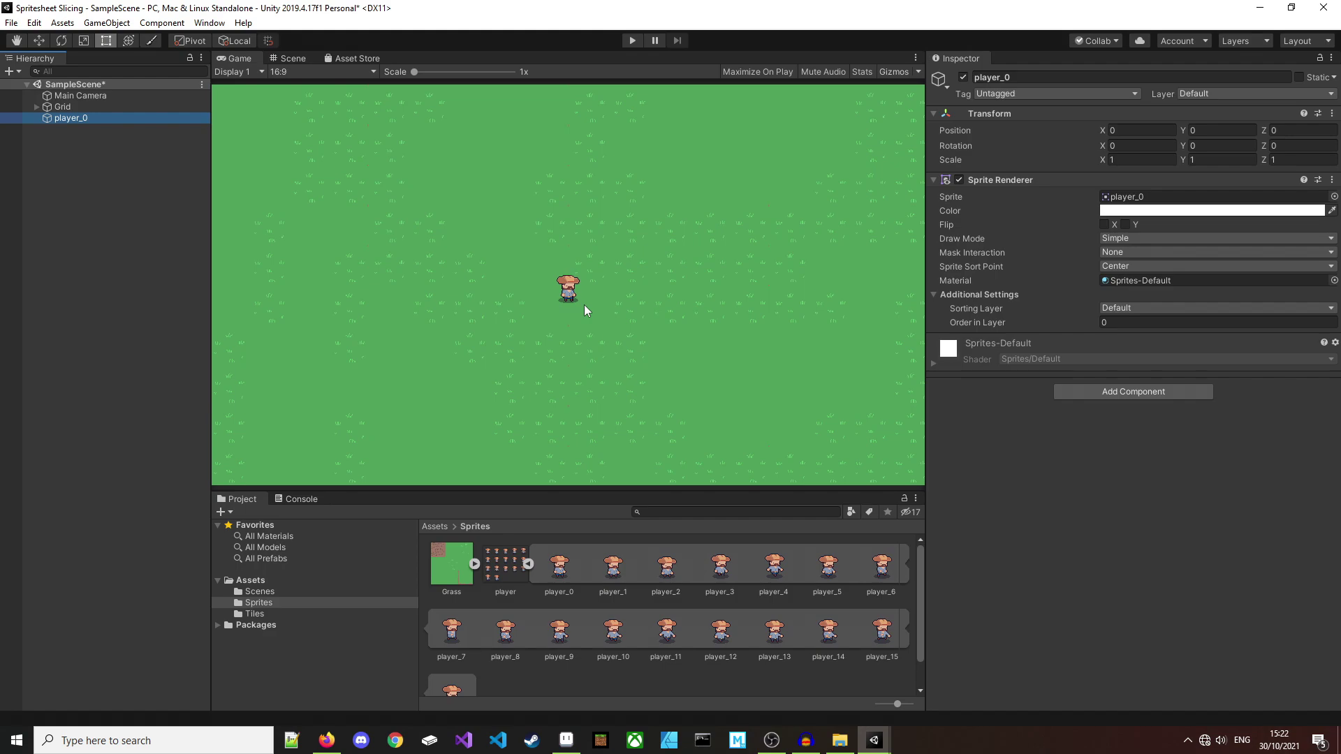
# - With player_0 selected, dock the Animation window above the Project panel and enlarge it
pyautogui.click(75, 120)
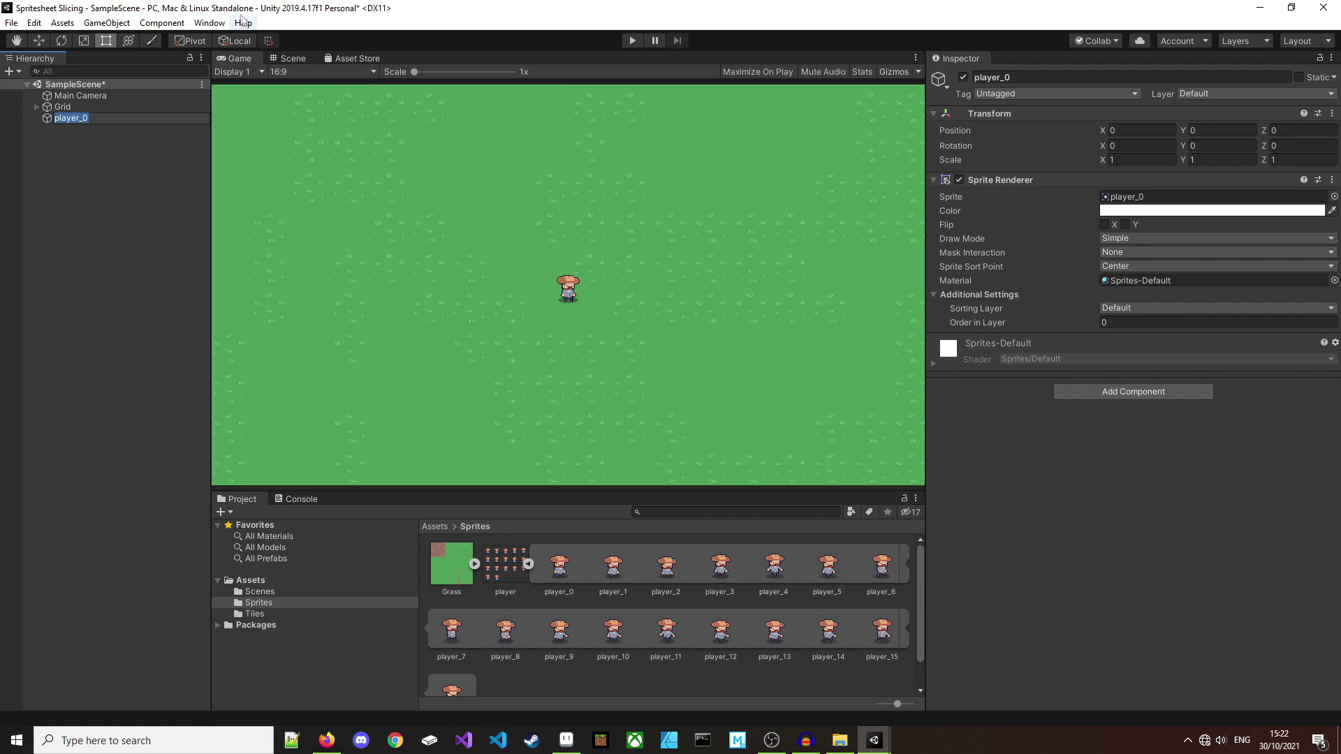
pyautogui.click(207, 27)
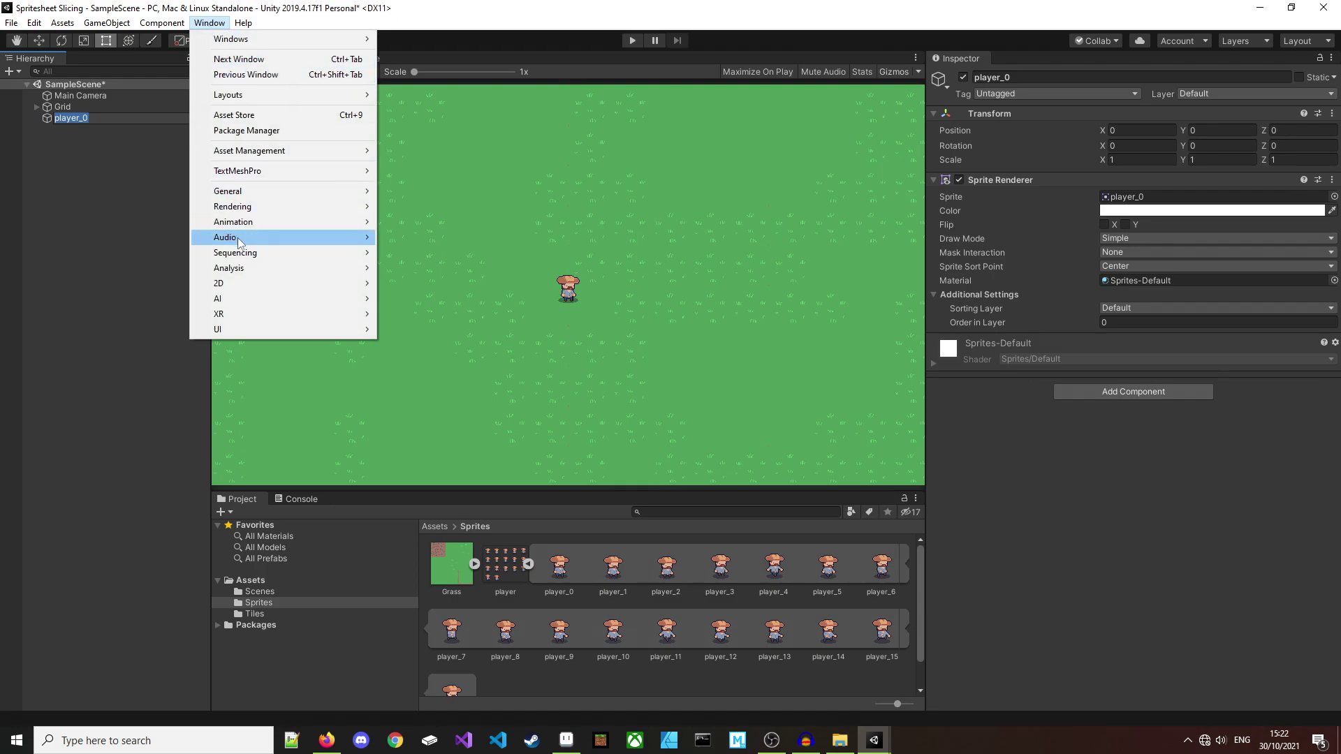
pyautogui.moveTo(250, 226)
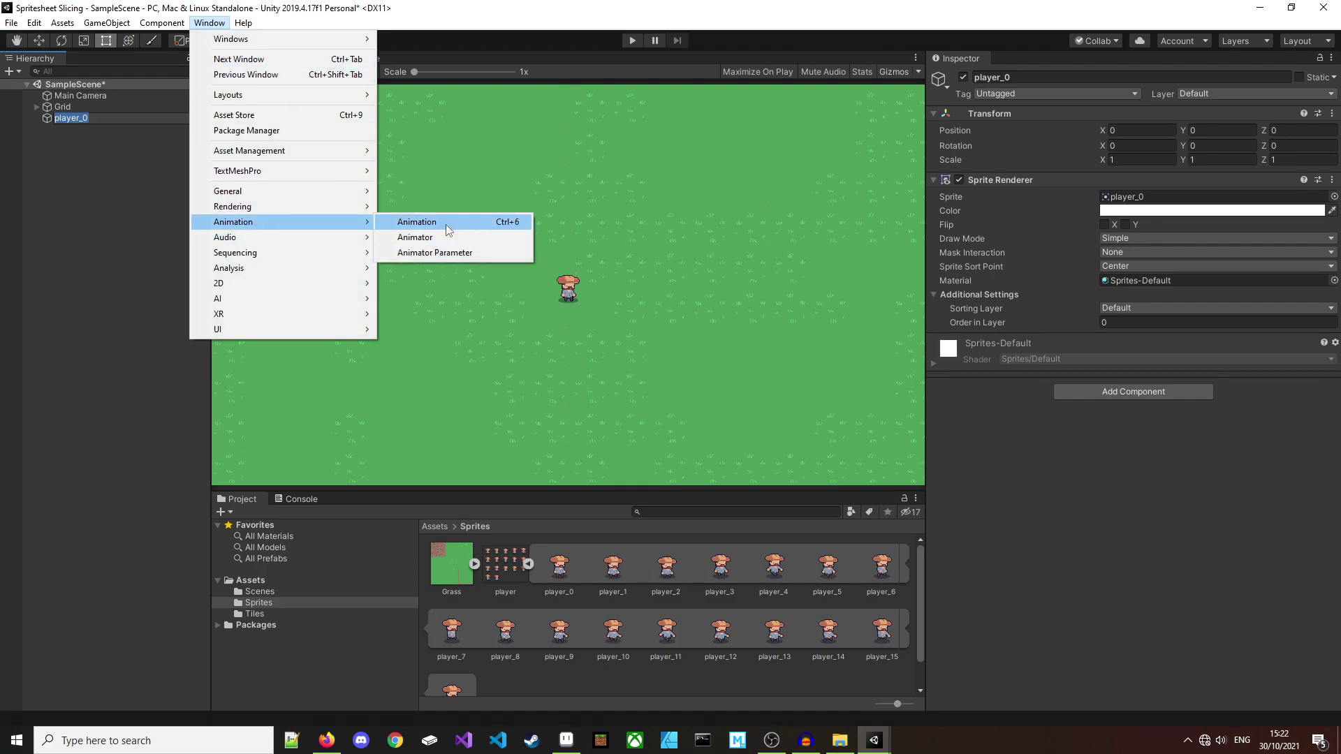
pyautogui.click(445, 224)
pyautogui.moveTo(279, 162); pyautogui.dragTo(332, 537)
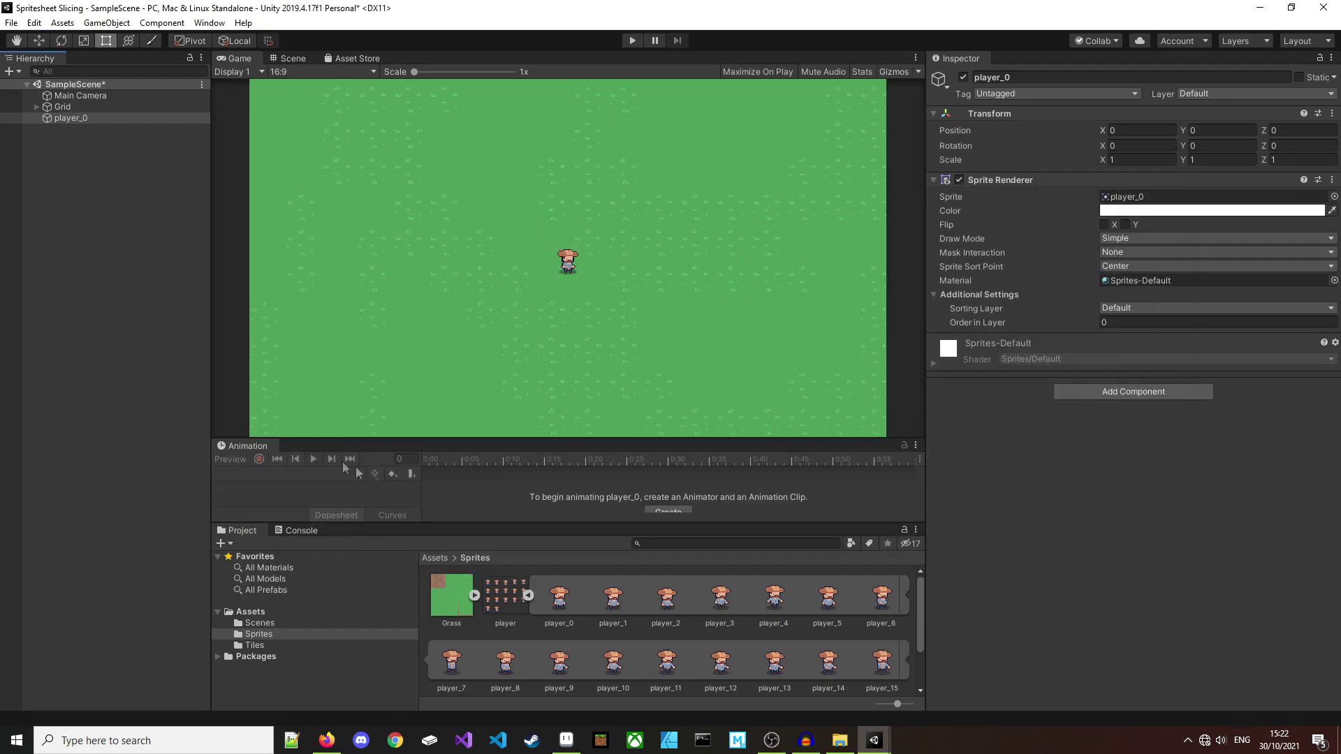
pyautogui.moveTo(352, 440); pyautogui.dragTo(353, 379)
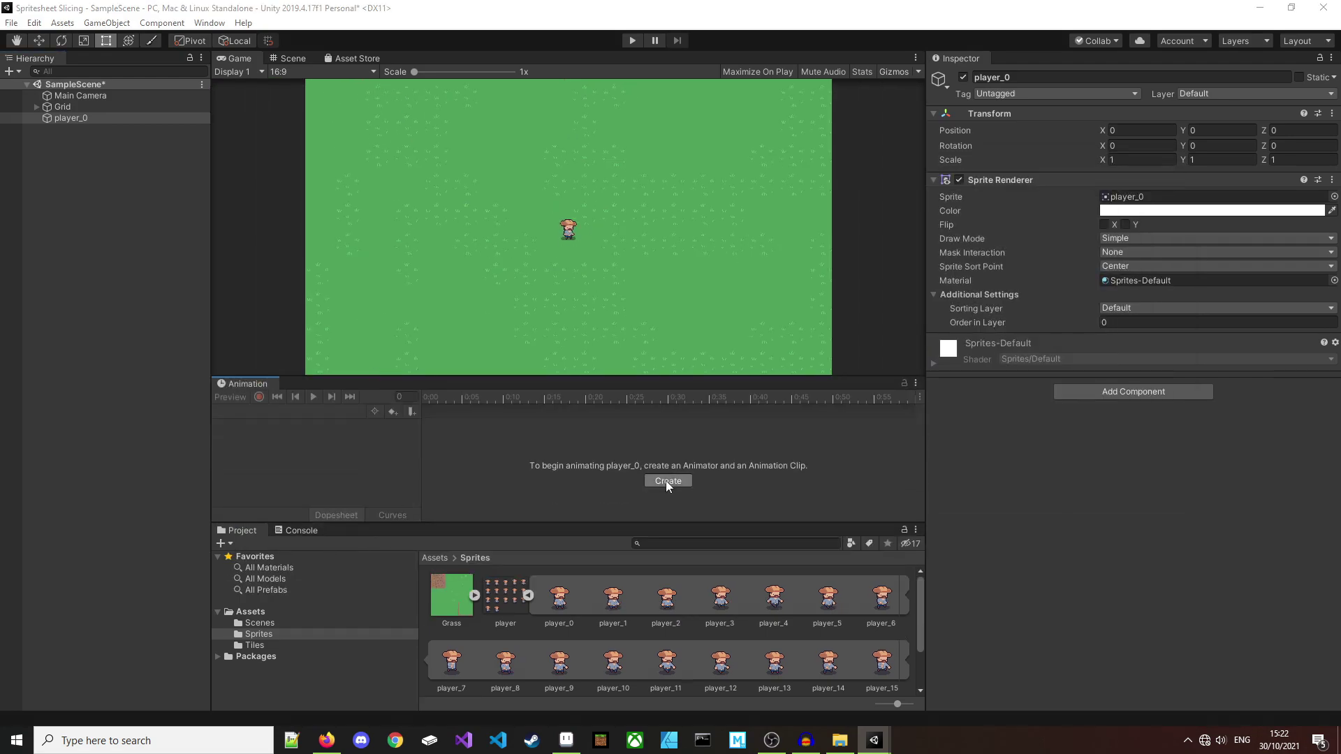
# - Create a new animation clip for player_0 saved as PlayerAnimation
pyautogui.click(667, 480)
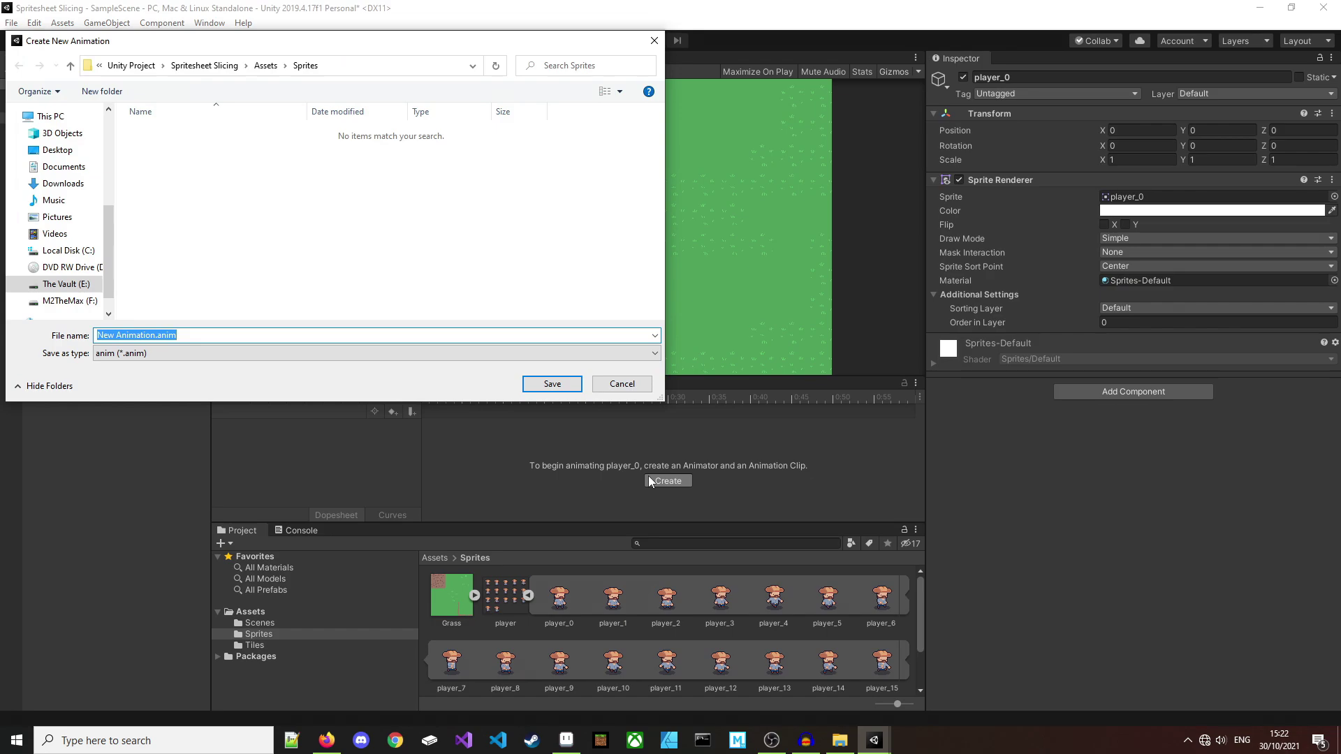
pyautogui.write('PlayerAnimation')
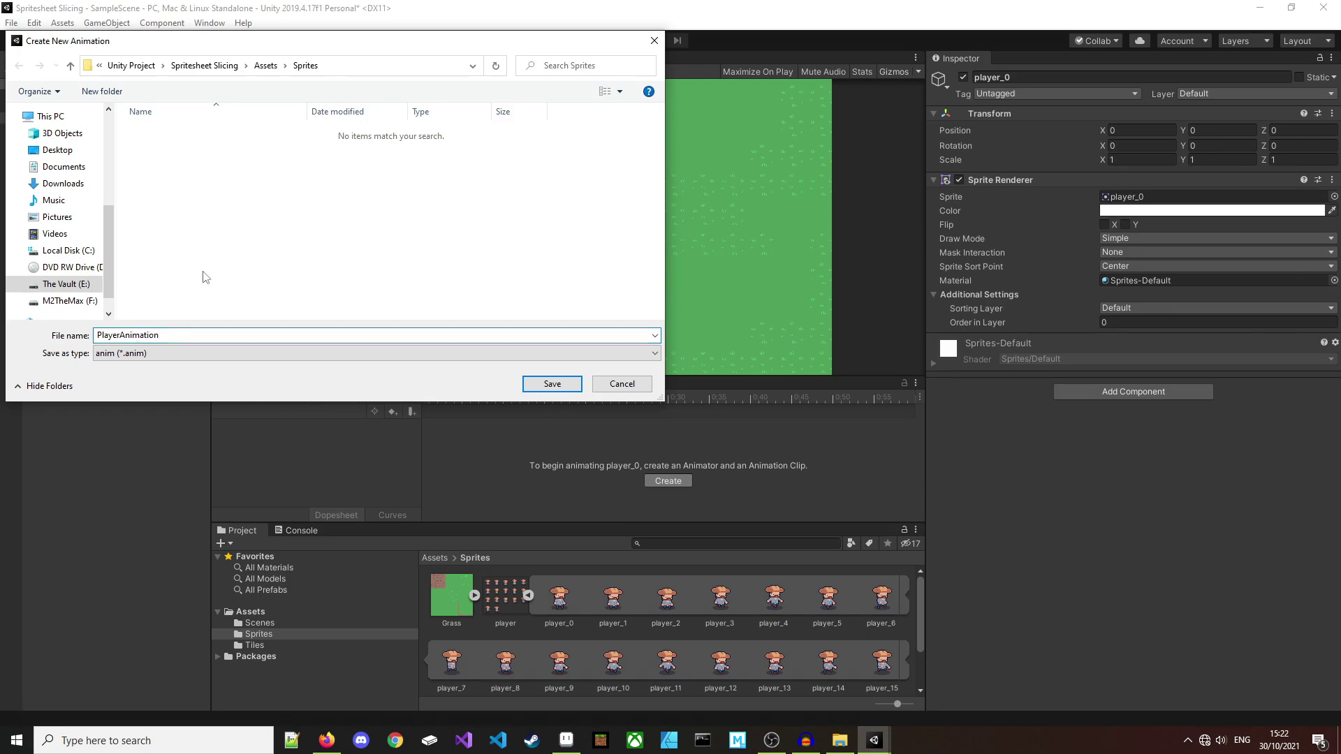
pyautogui.click(562, 385)
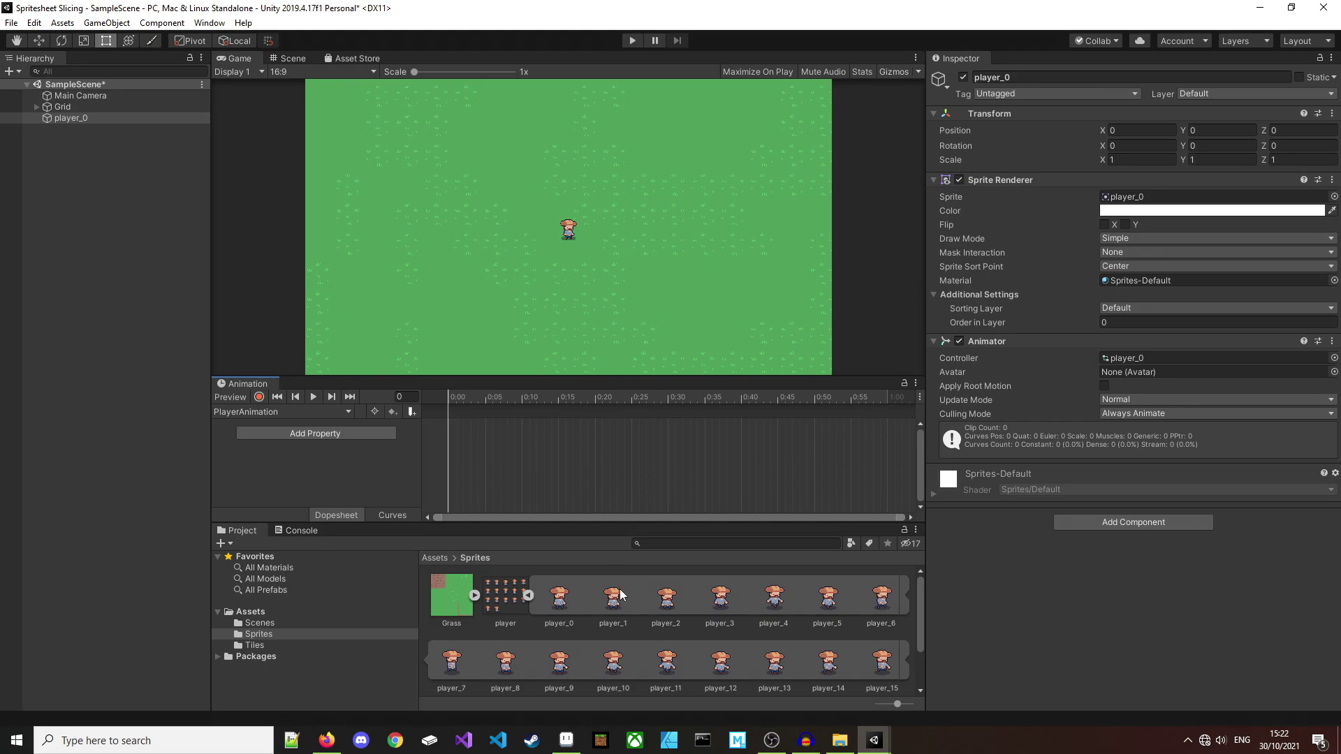
# - Add sprites player_0, player_1 and player_2 as keyframes on the PlayerAnimation timeline
pyautogui.click(569, 605)
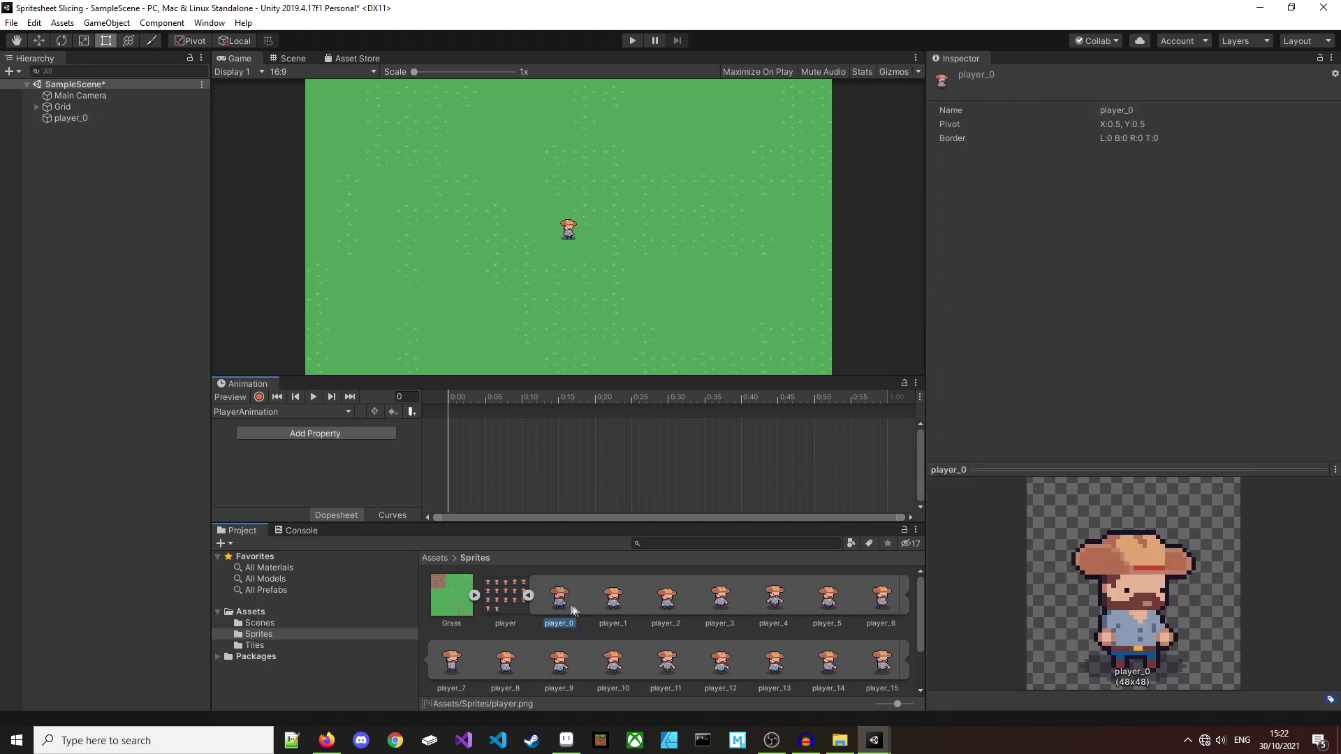
pyautogui.keyDown('shift'); pyautogui.click(676, 599); pyautogui.keyUp('shift')
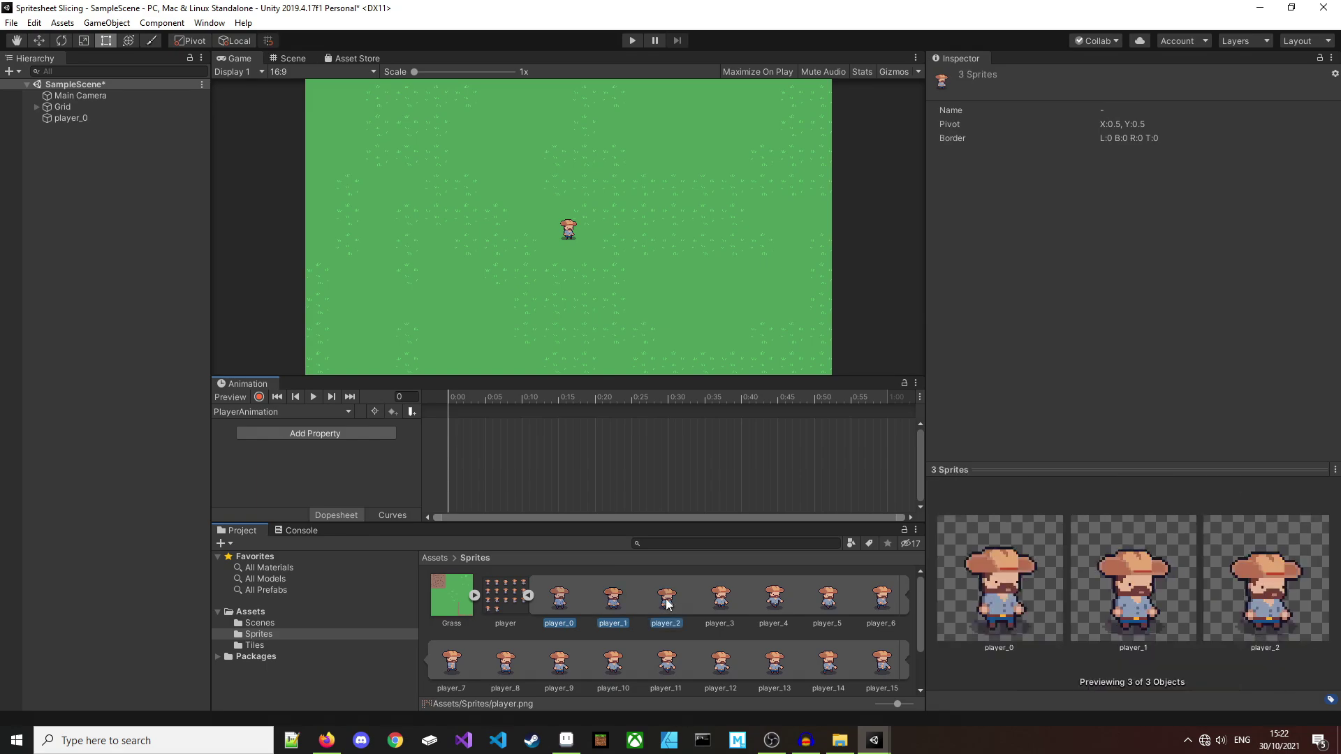
pyautogui.moveTo(667, 605); pyautogui.dragTo(560, 439)
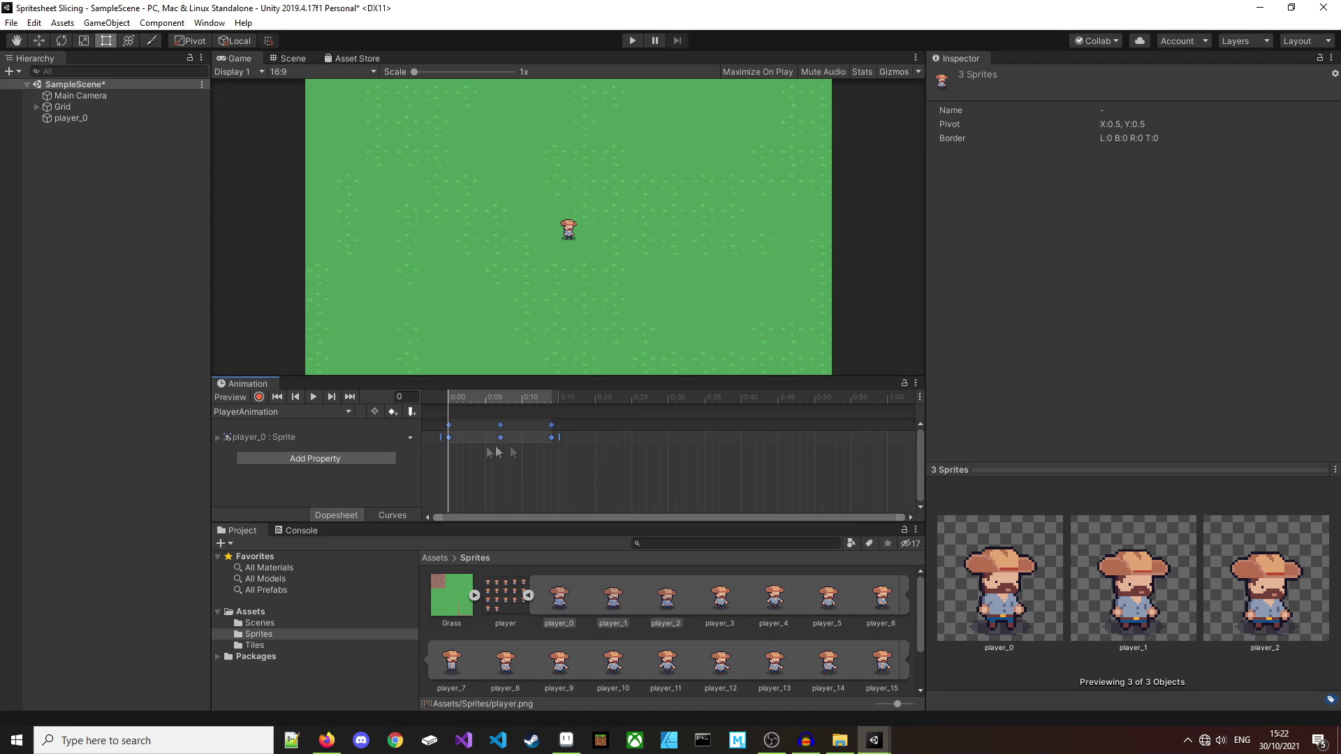
# - Play the animation and zoom in to watch the player animate on the grass
pyautogui.click(313, 397)
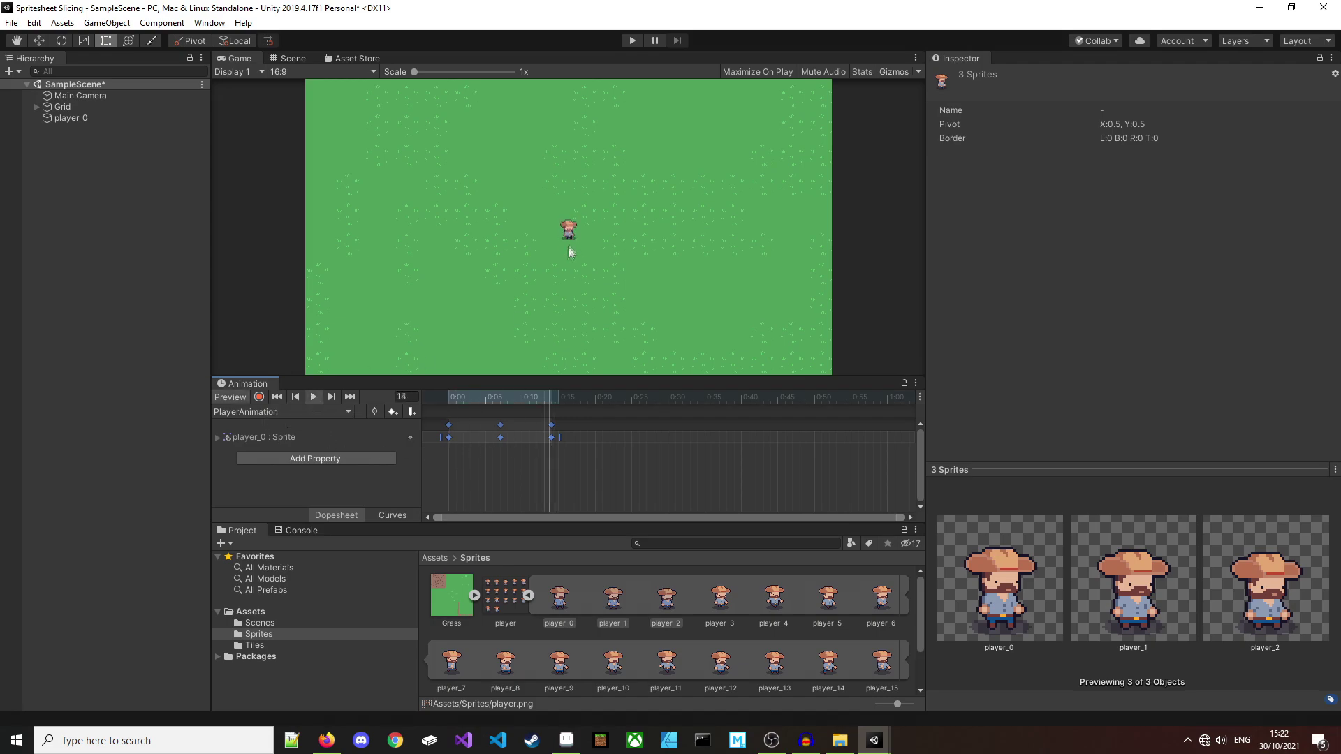
pyautogui.scroll(5, 569, 241)
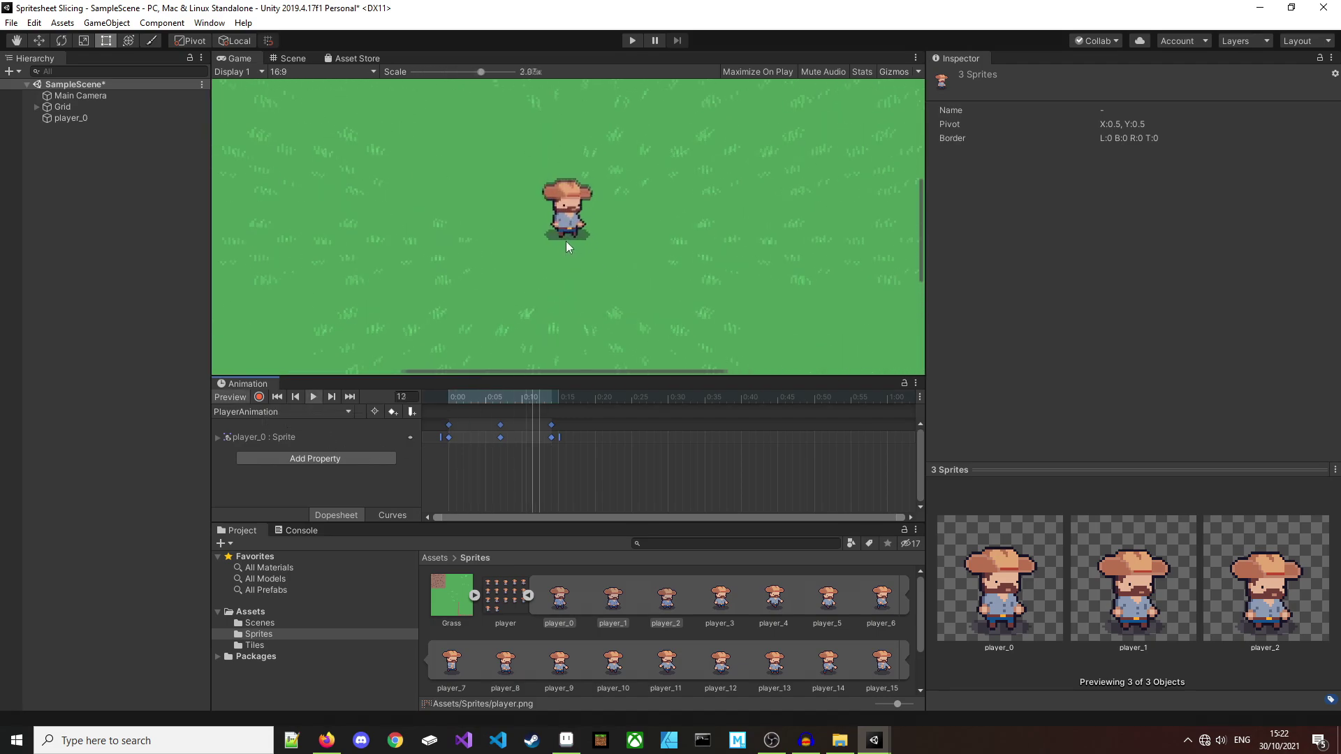
pyautogui.scroll(5, 566, 241)
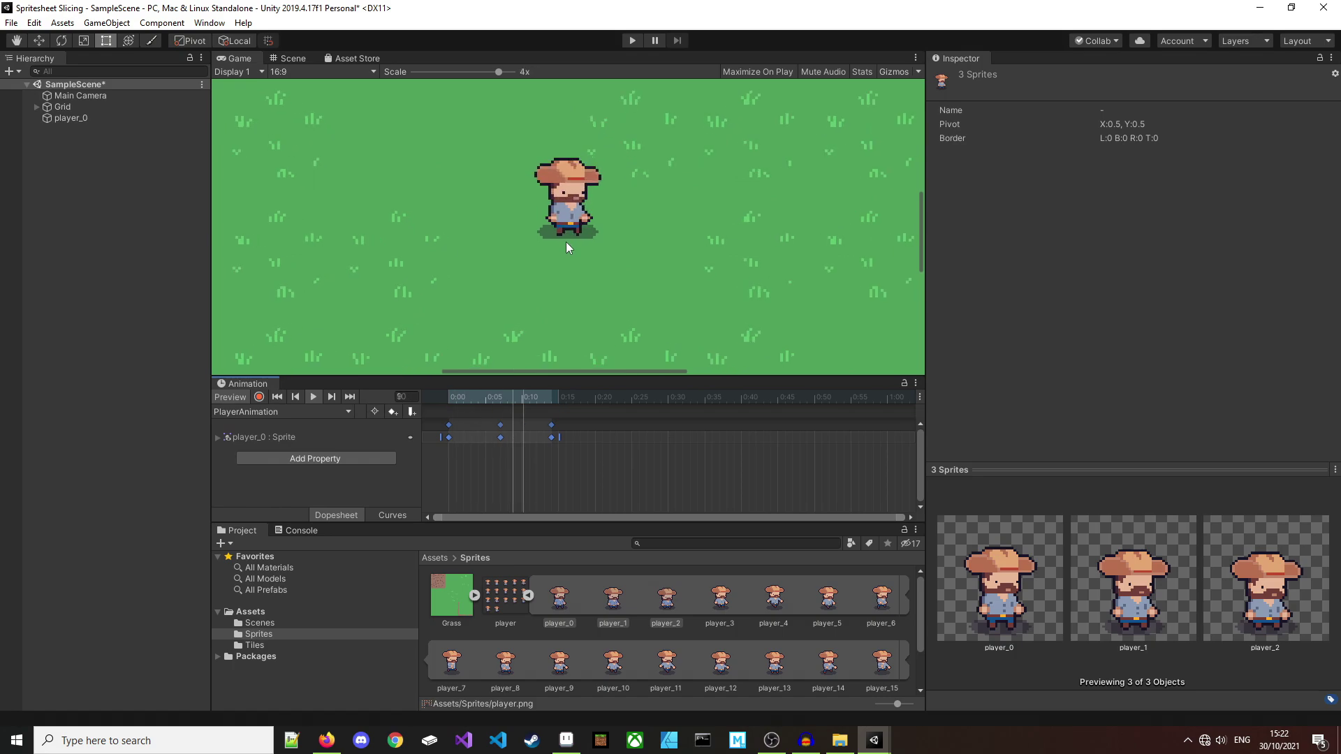